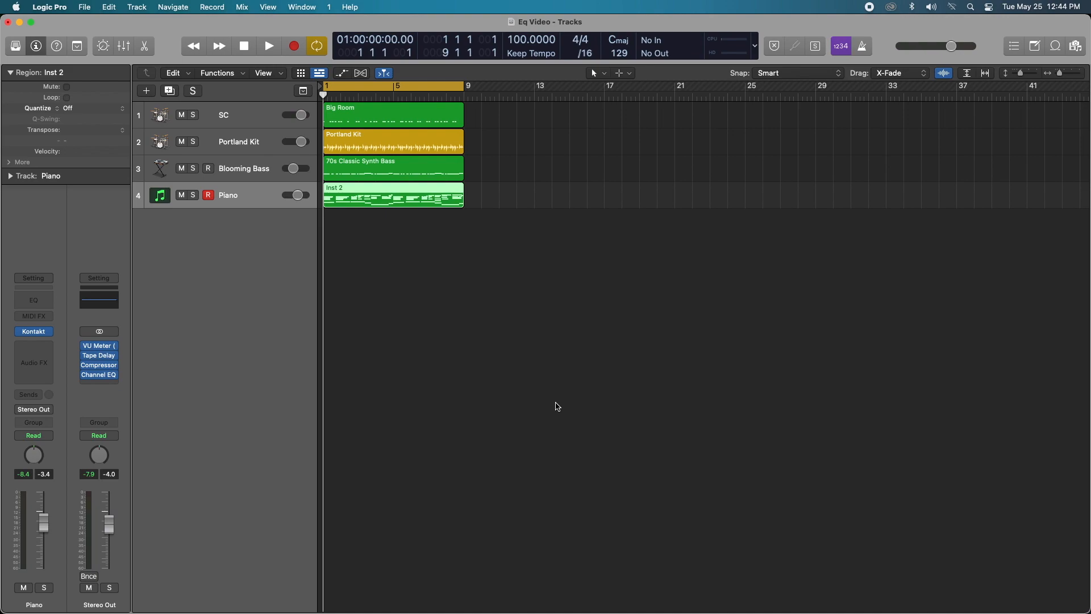
# Step: Play the project briefly, stop it, and return the playhead to the start
pyautogui.press('space')
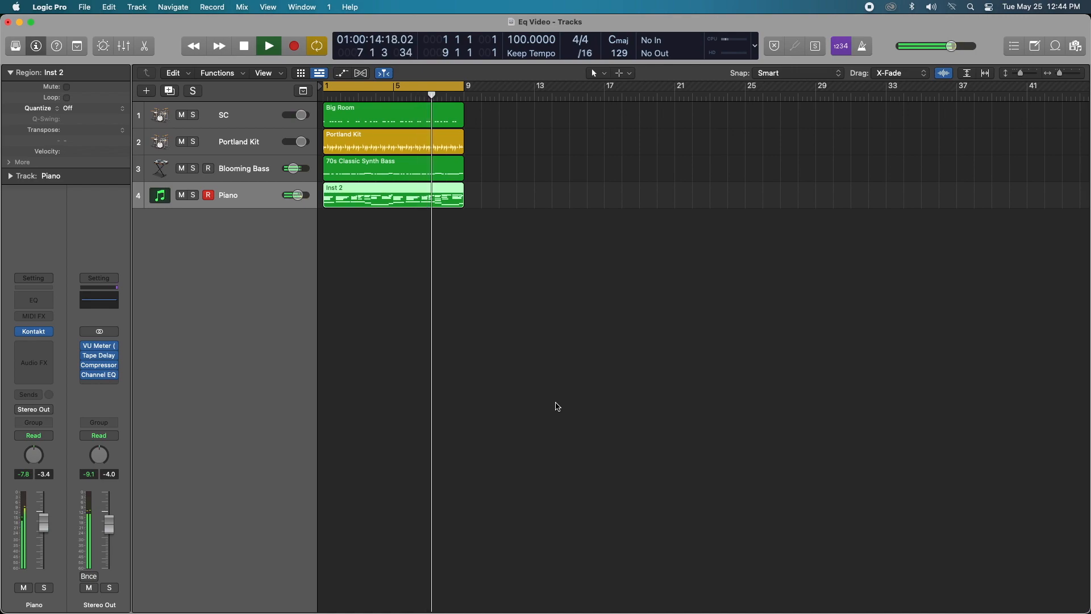
pyautogui.press('space')
pyautogui.click(245, 46)
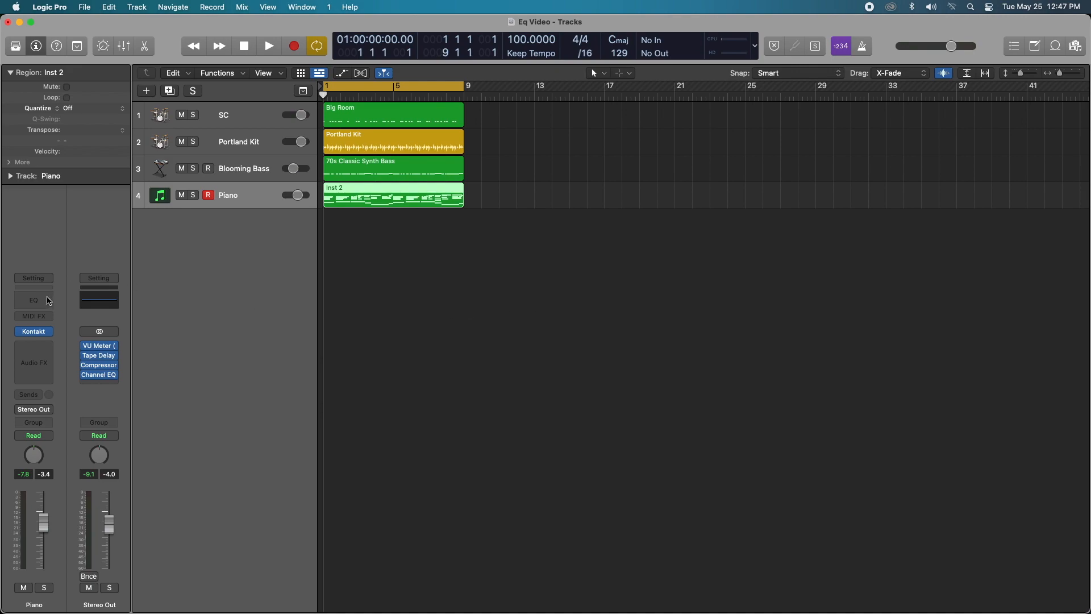
# Step: In the Piano's Channel EQ, boost the 100 Hz band to +24 dB with Q 100
pyautogui.click(47, 300)
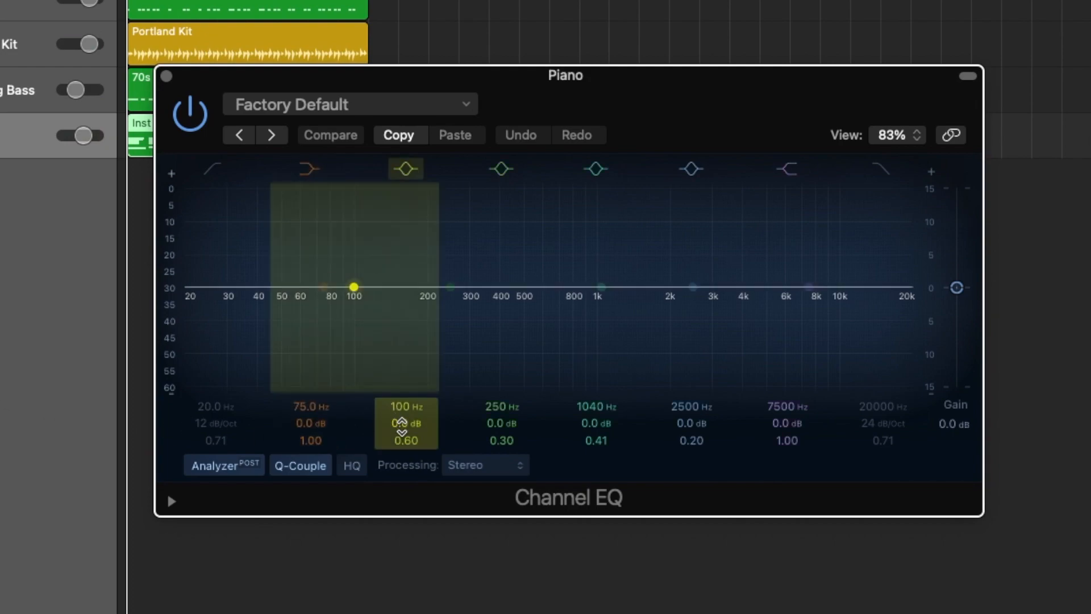
pyautogui.moveTo(403, 424); pyautogui.dragTo(403, 373)
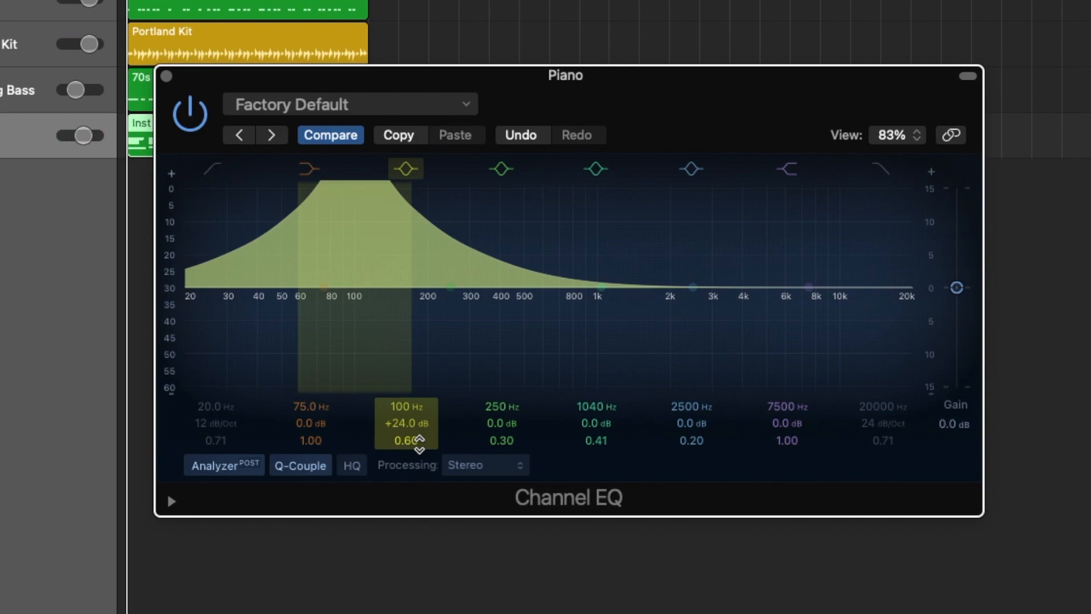
pyautogui.moveTo(419, 441); pyautogui.dragTo(418, 376)
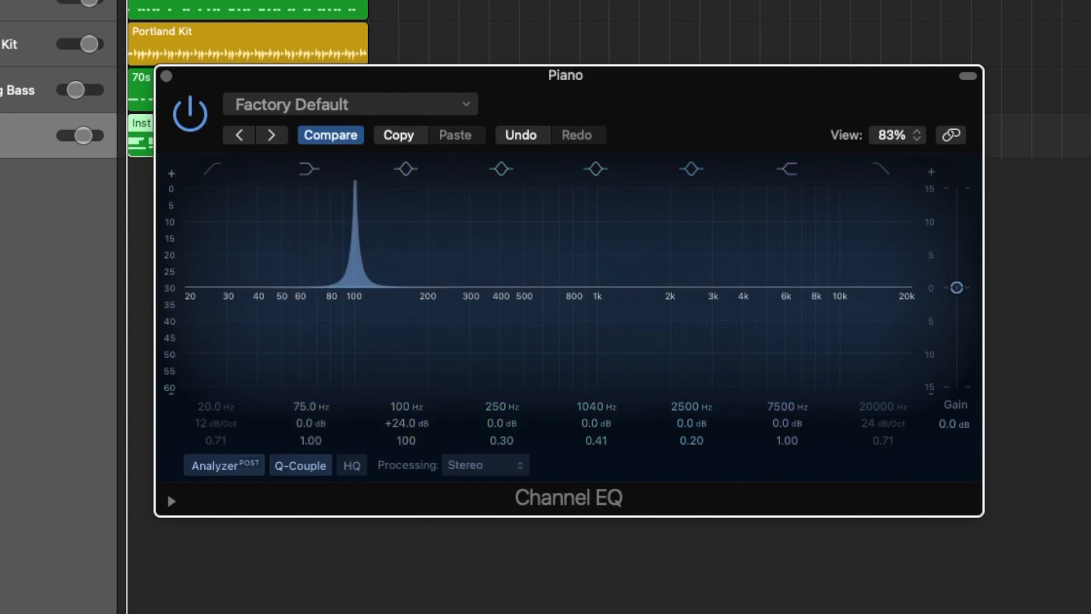
# Step: Sweep the narrow boost during playback and turn it into a cut at 488 Hz
pyautogui.press('space')
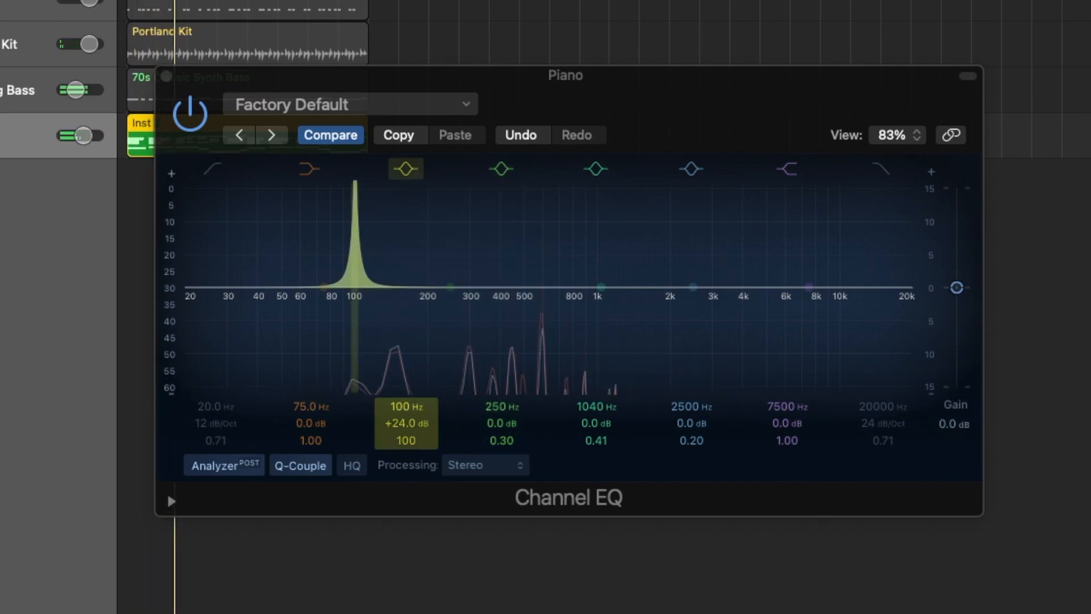
pyautogui.moveTo(406, 407); pyautogui.dragTo(406, 401)
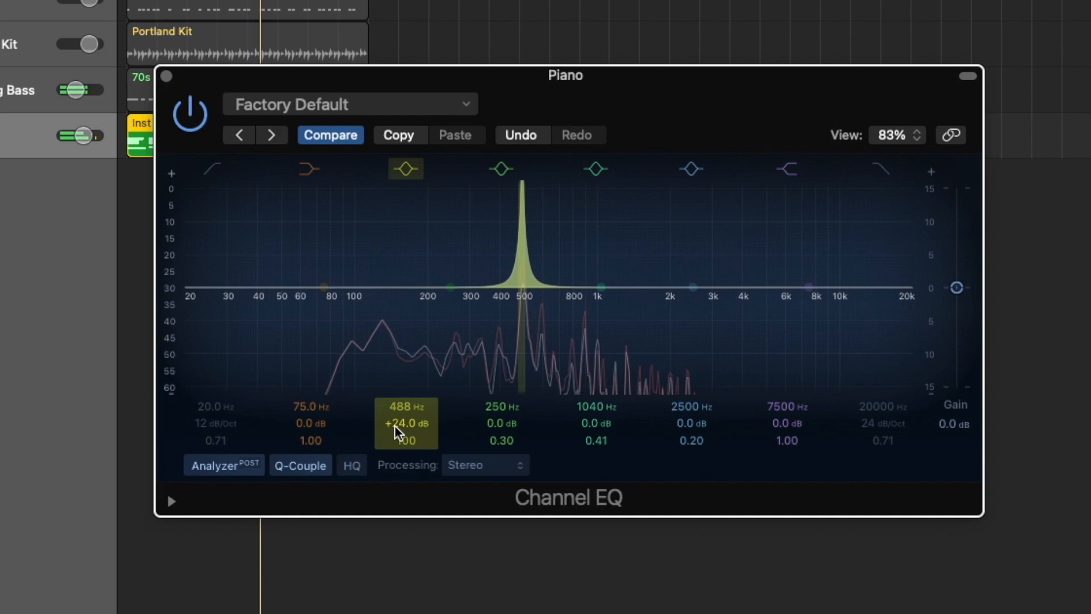
pyautogui.moveTo(401, 425); pyautogui.dragTo(400, 490)
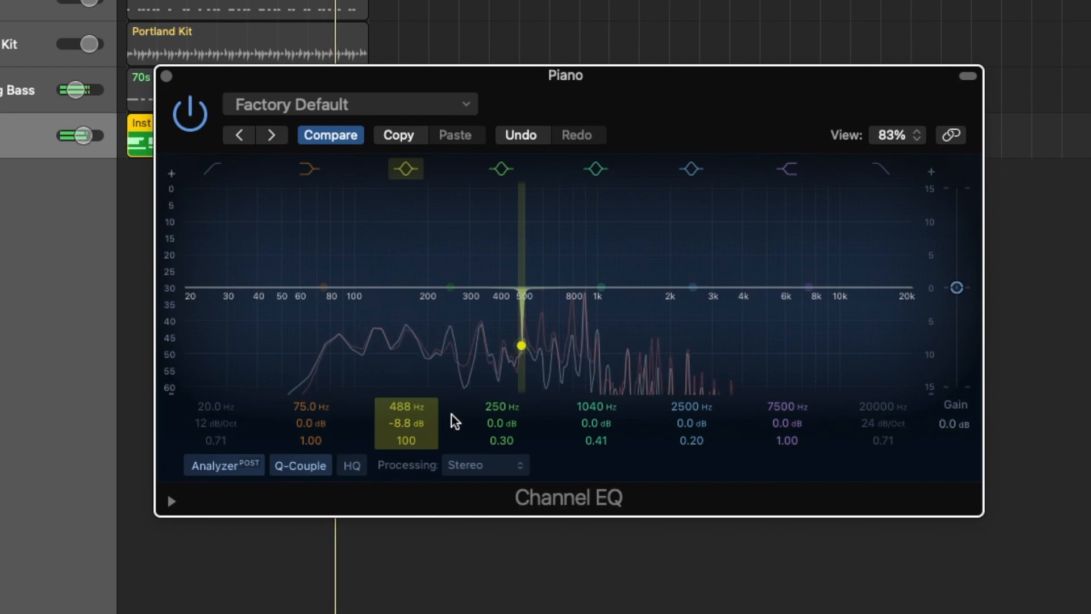
# Step: Narrow bands 4 and 5 to Q 100 and cut them at 665 Hz and 990 Hz
pyautogui.click(503, 413)
pyautogui.moveTo(503, 407); pyautogui.dragTo(503, 385)
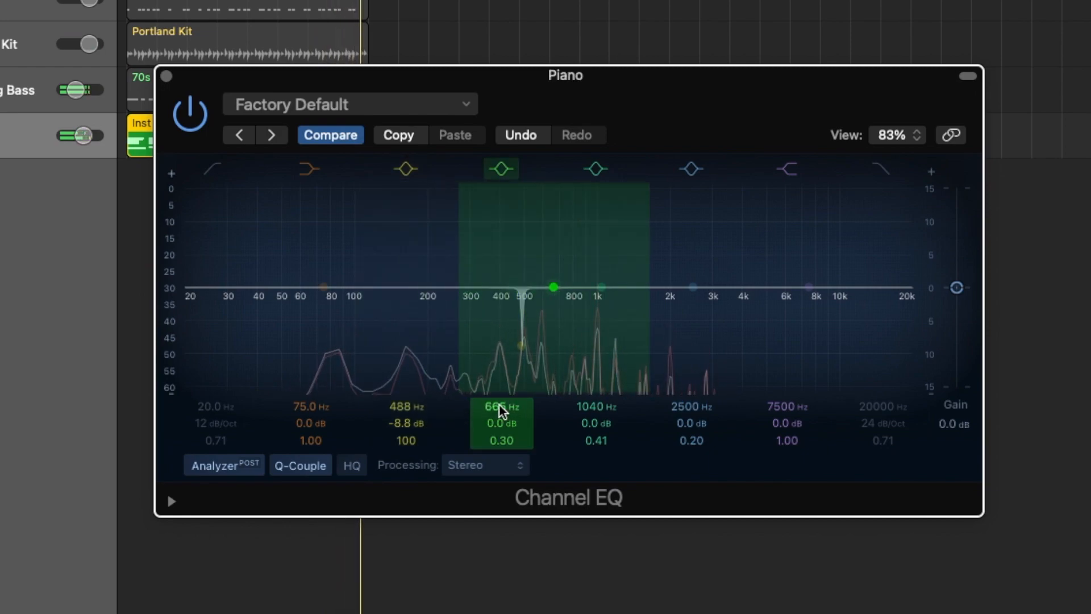
pyautogui.moveTo(498, 441)
pyautogui.mouseDown()
pyautogui.moveTo(499, 401)
pyautogui.moveTo(491, 418)
pyautogui.moveTo(501, 444)
pyautogui.moveTo(502, 425)
pyautogui.mouseUp()
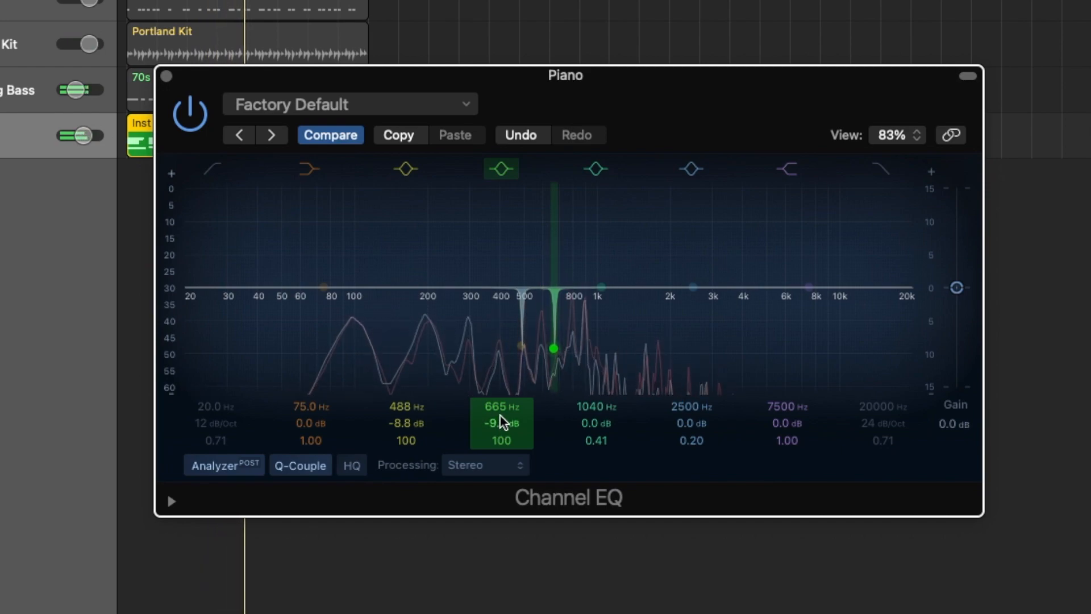
pyautogui.moveTo(596, 440)
pyautogui.mouseDown()
pyautogui.moveTo(595, 402)
pyautogui.moveTo(580, 407)
pyautogui.moveTo(607, 407)
pyautogui.mouseUp()
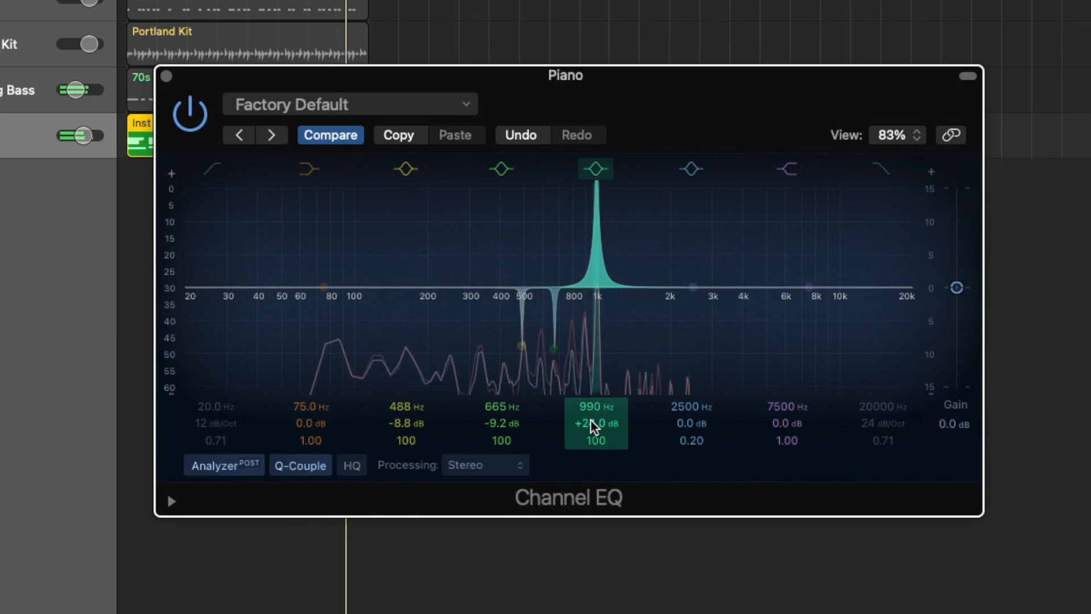
pyautogui.moveTo(594, 427); pyautogui.dragTo(594, 461)
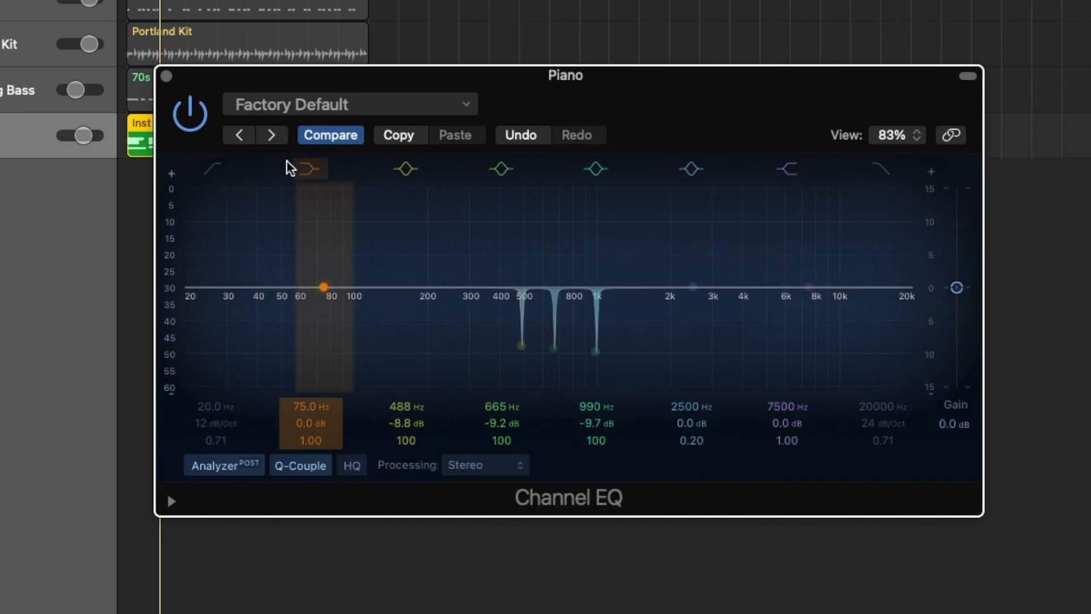
# Step: Enable the low cut at 56 Hz and close the Channel EQ window
pyautogui.click(213, 169)
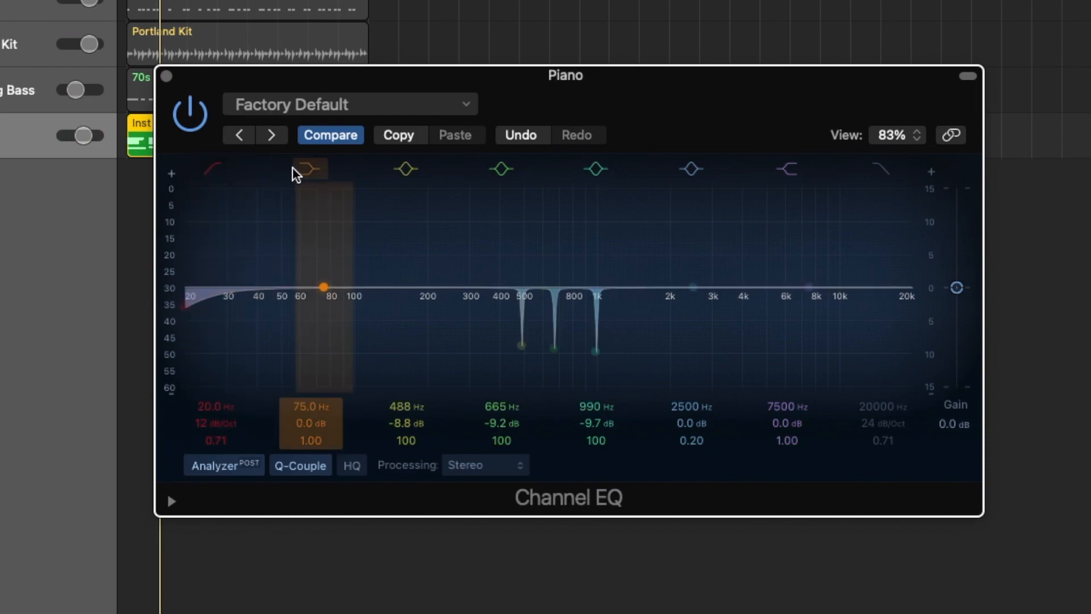
pyautogui.moveTo(208, 406)
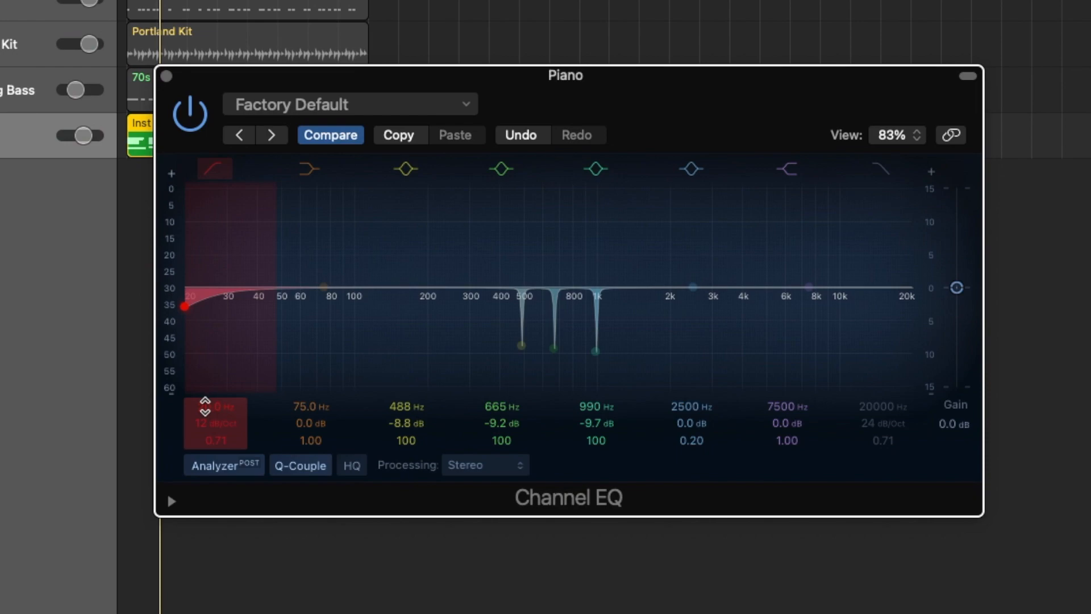
pyautogui.moveTo(205, 407); pyautogui.dragTo(205, 398)
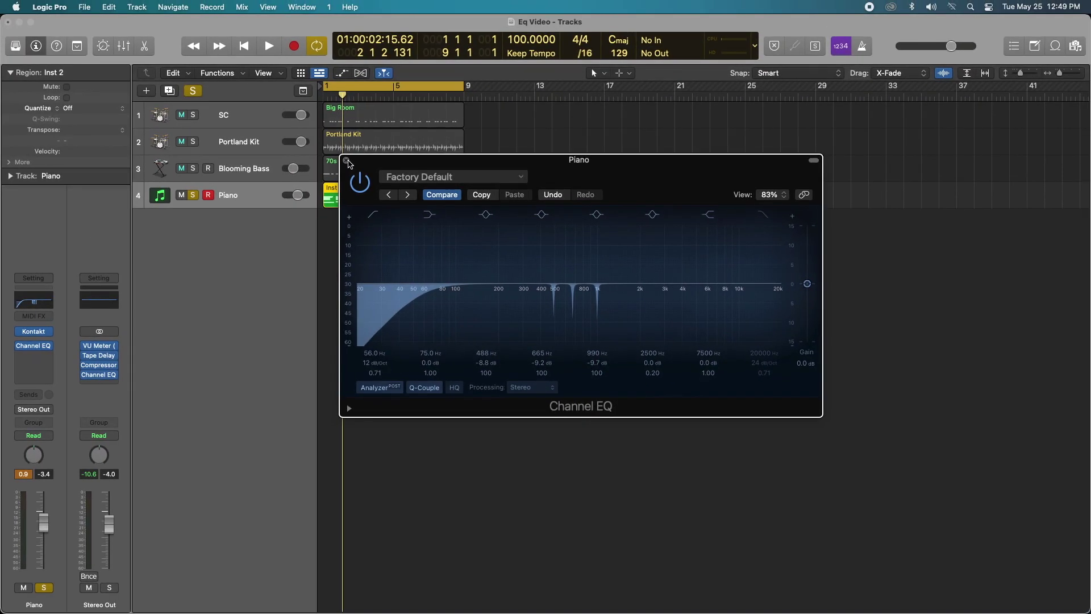
pyautogui.click(346, 162)
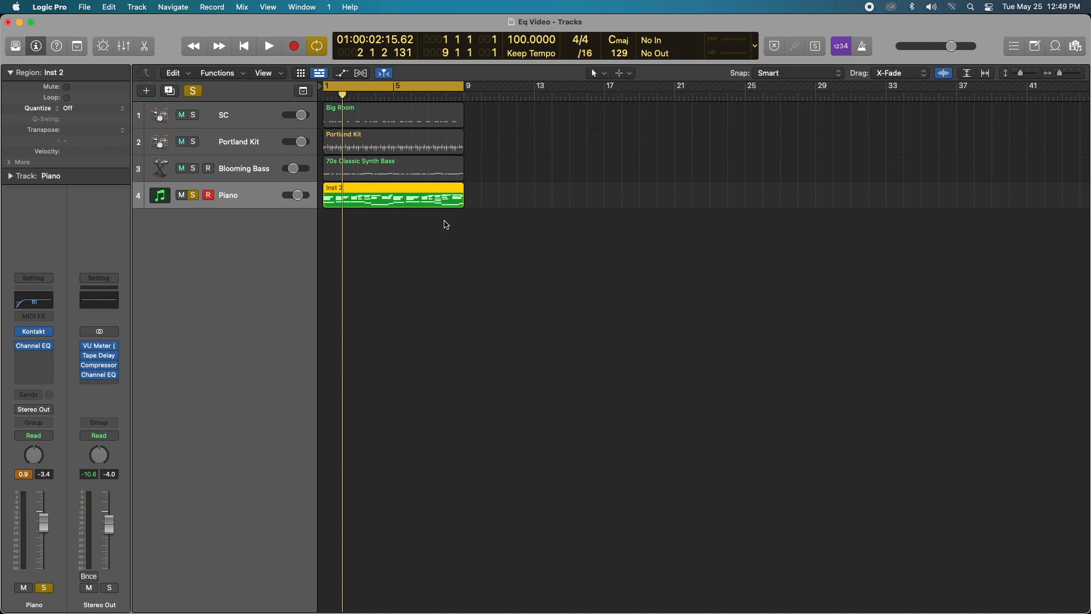
# Step: Move the playhead to a later bar, unsolo the Piano track and bring up its plug-in list
pyautogui.click(437, 95)
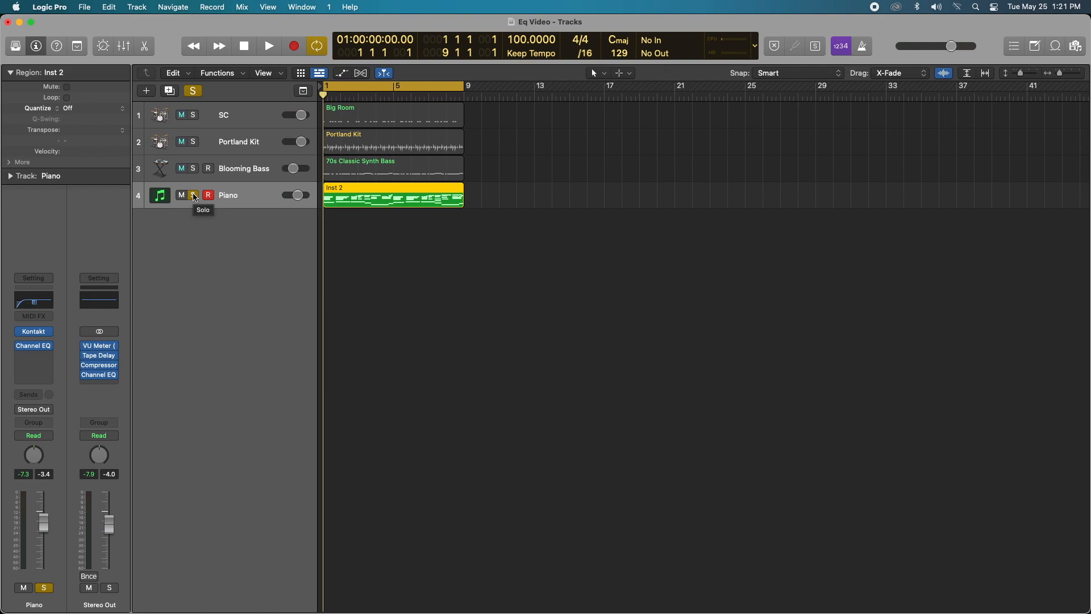
pyautogui.click(193, 195)
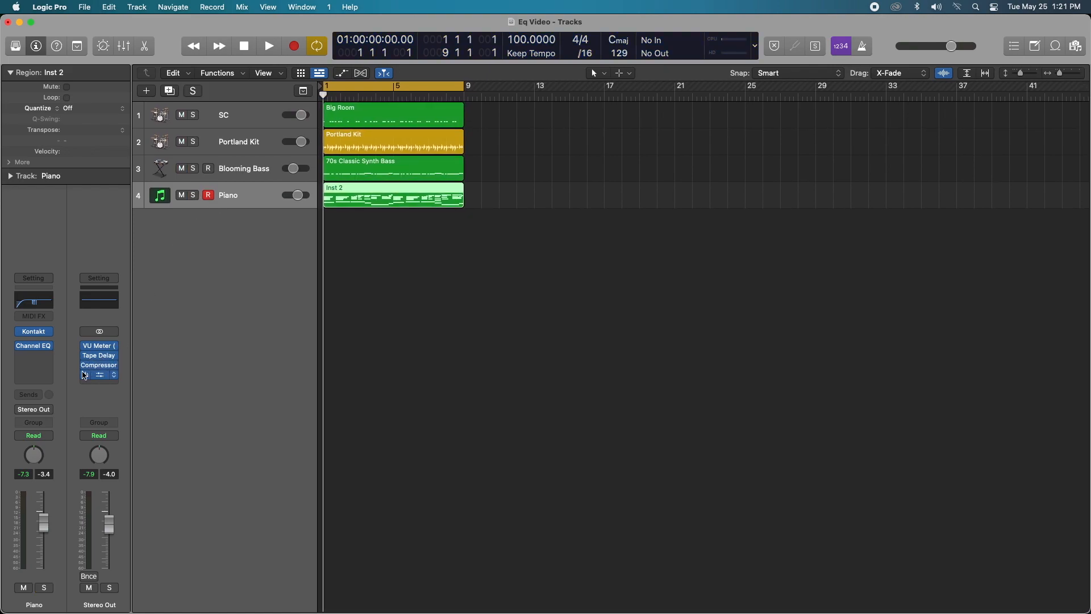
pyautogui.click(50, 373)
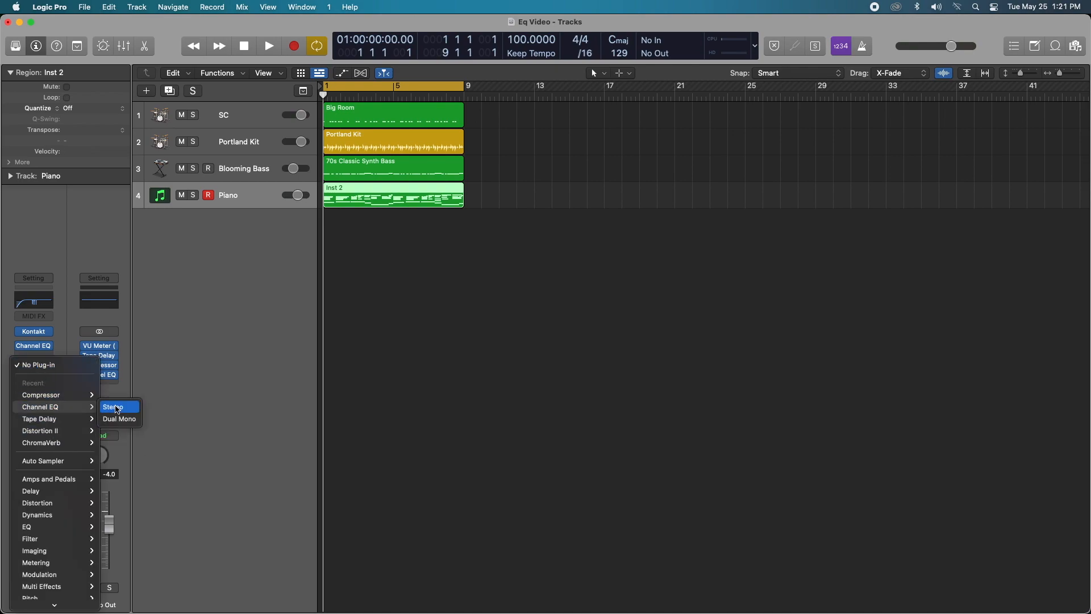
# Step: Insert a stereo Channel EQ and then a Compressor on the Piano track
pyautogui.click(113, 407)
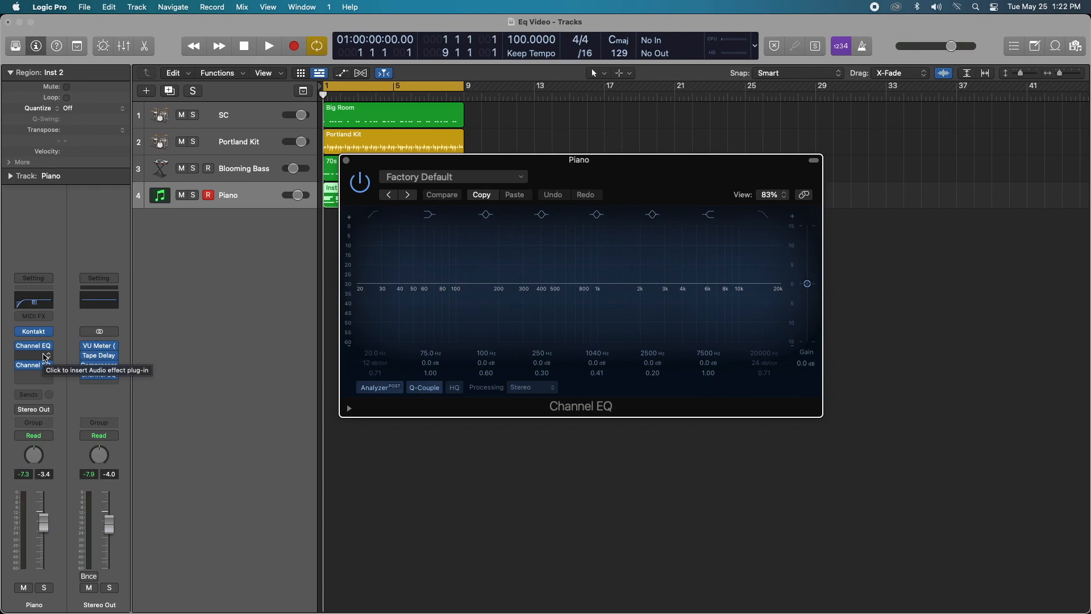
pyautogui.click(45, 356)
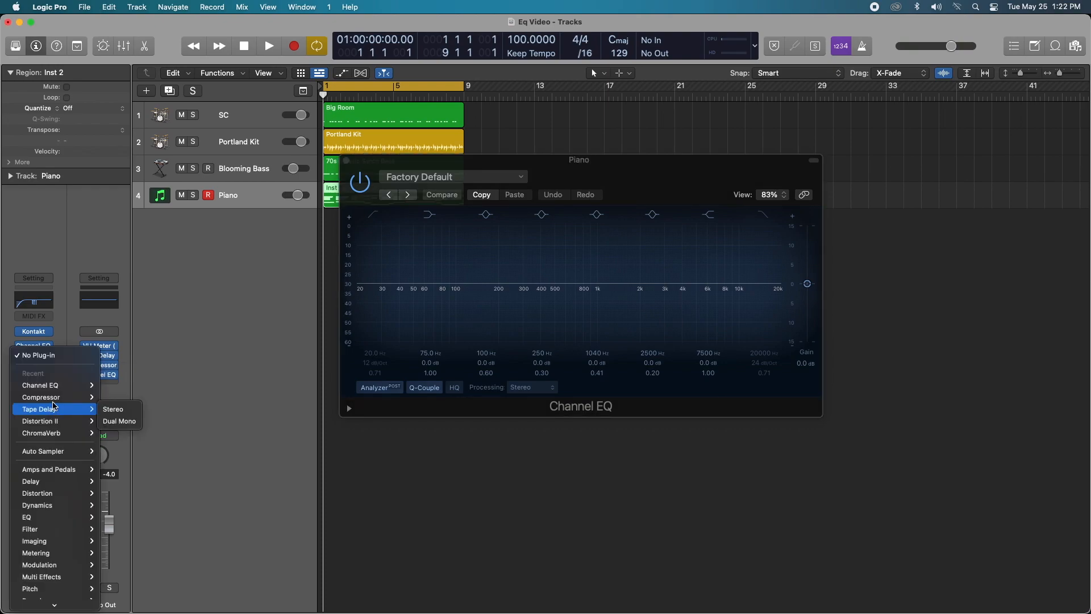
pyautogui.click(110, 397)
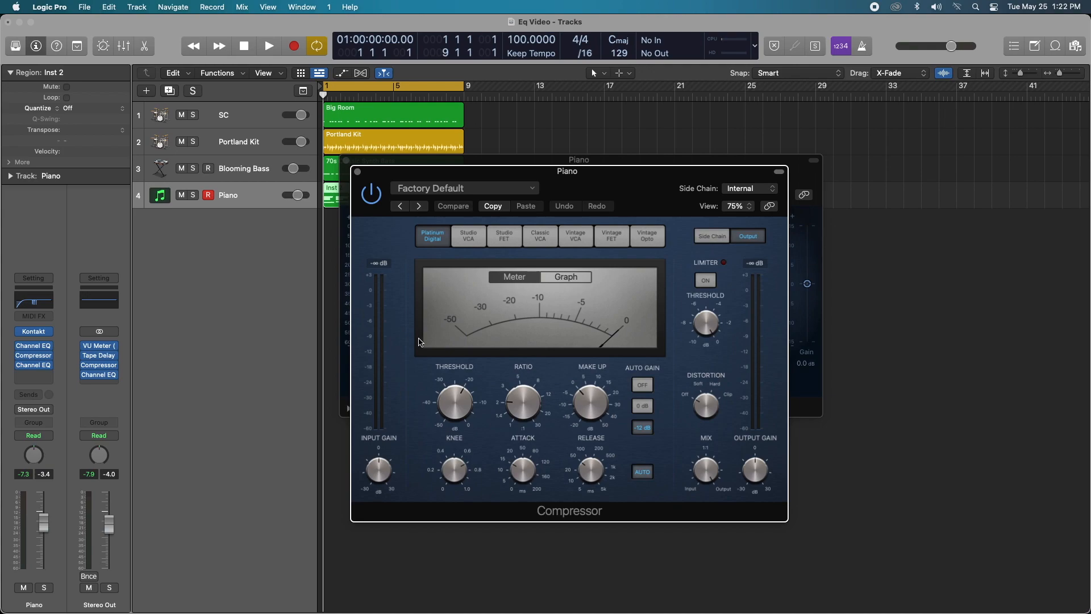
# Step: Turn the Compressor's Auto Gain off and set its ratio to 2.5:1
pyautogui.click(643, 386)
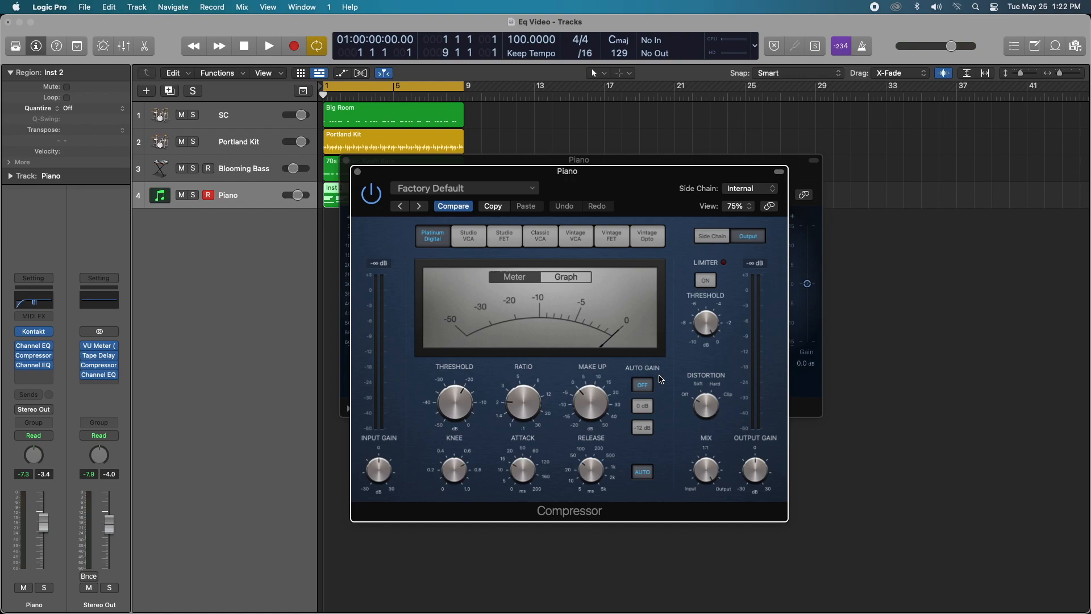
pyautogui.moveTo(522, 401)
pyautogui.click(519, 395)
# Step: Close the Compressor and shape a low-mid boost settling around 150 Hz during playback
pyautogui.click(357, 173)
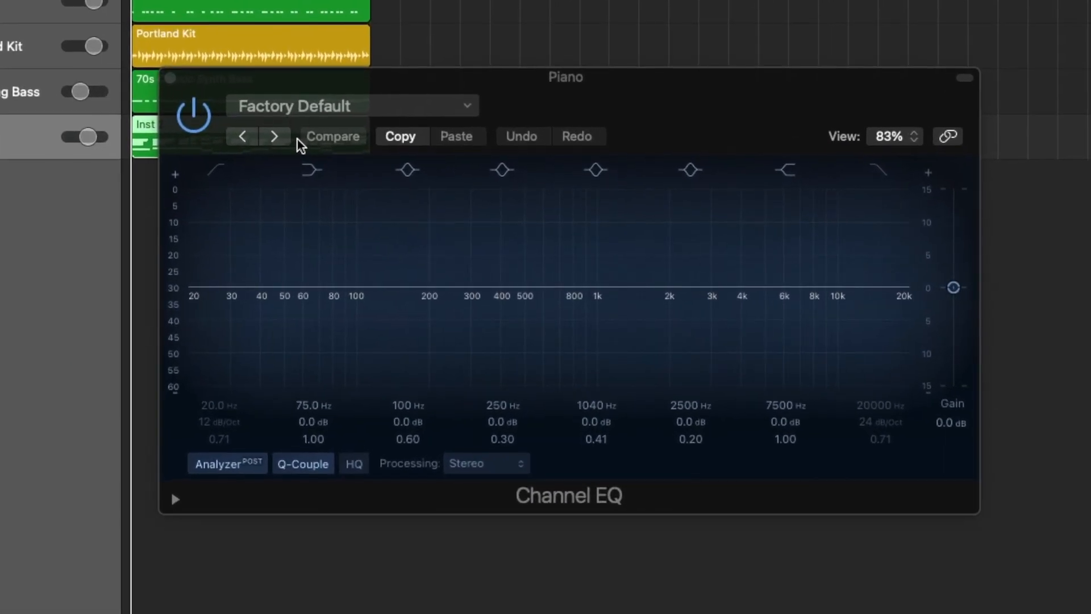
pyautogui.press('space')
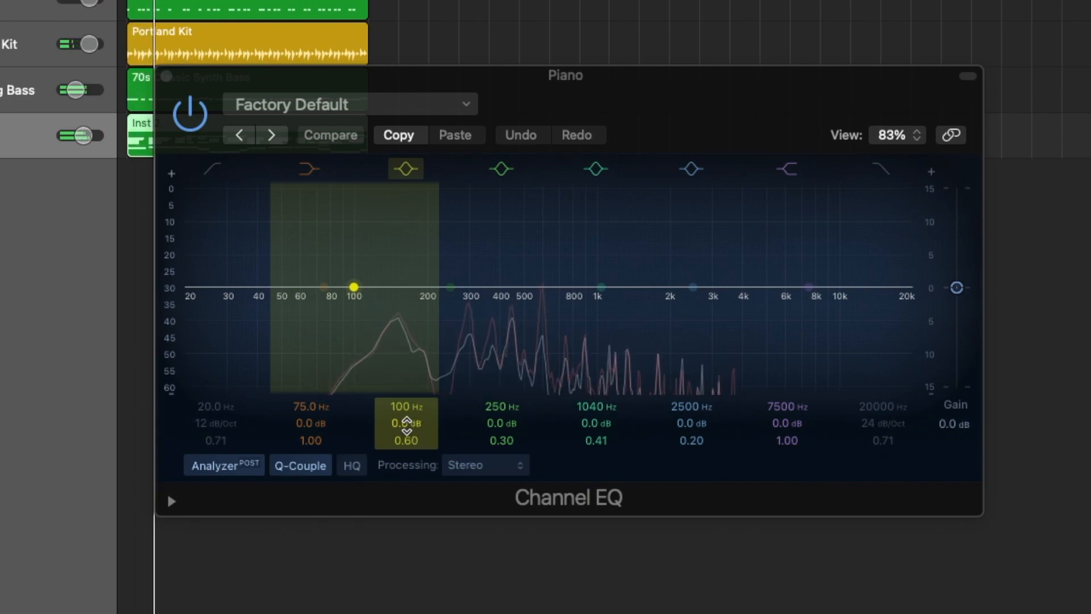
pyautogui.moveTo(405, 426); pyautogui.dragTo(406, 401)
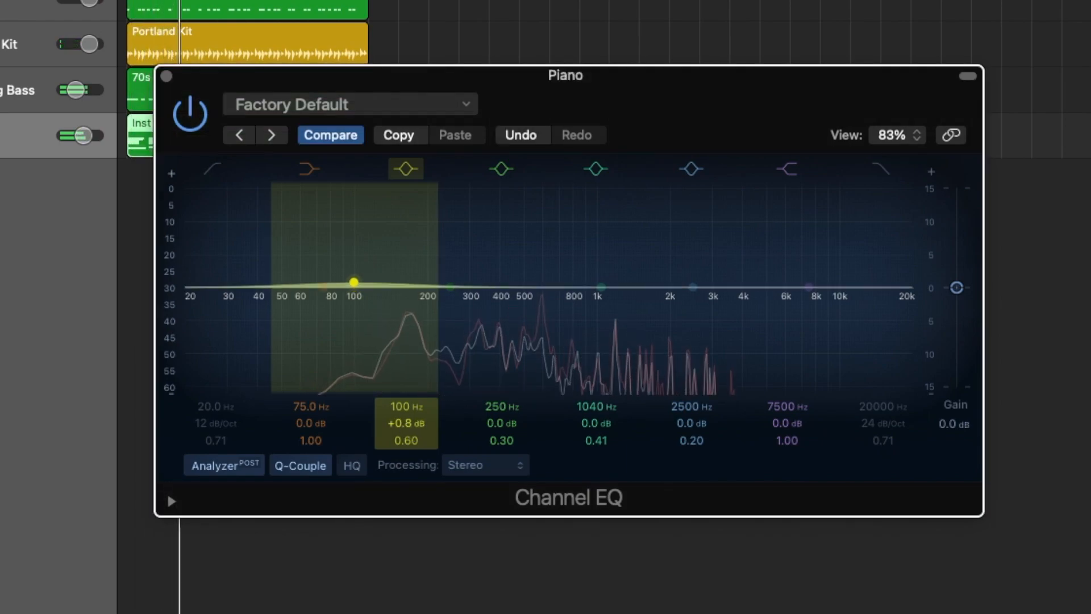
pyautogui.moveTo(353, 261); pyautogui.dragTo(394, 257)
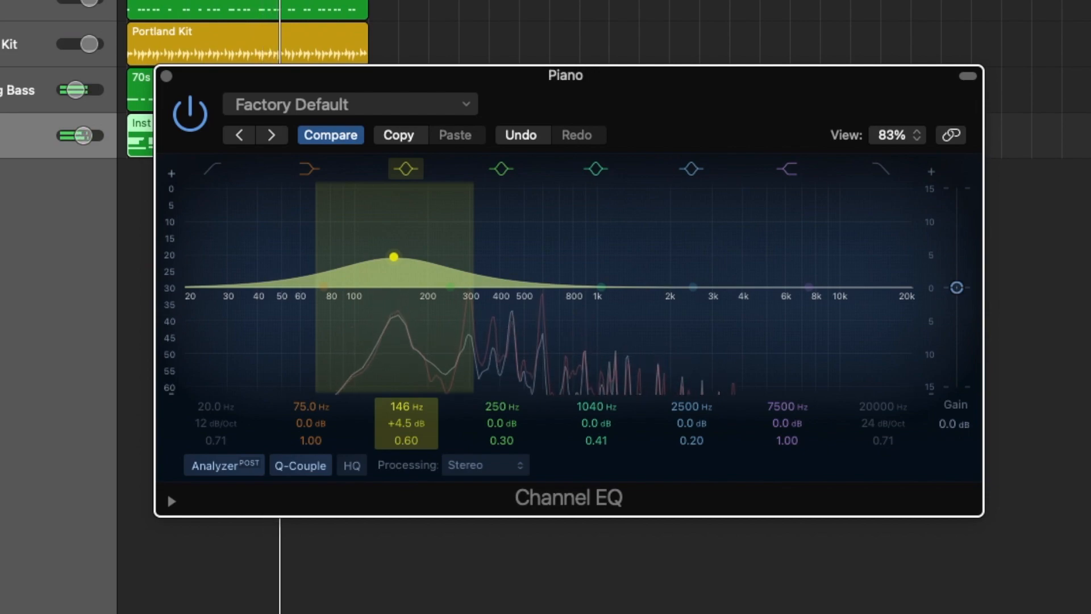
pyautogui.moveTo(405, 423)
pyautogui.mouseDown()
pyautogui.moveTo(403, 392)
pyautogui.moveTo(406, 412)
pyautogui.mouseUp()
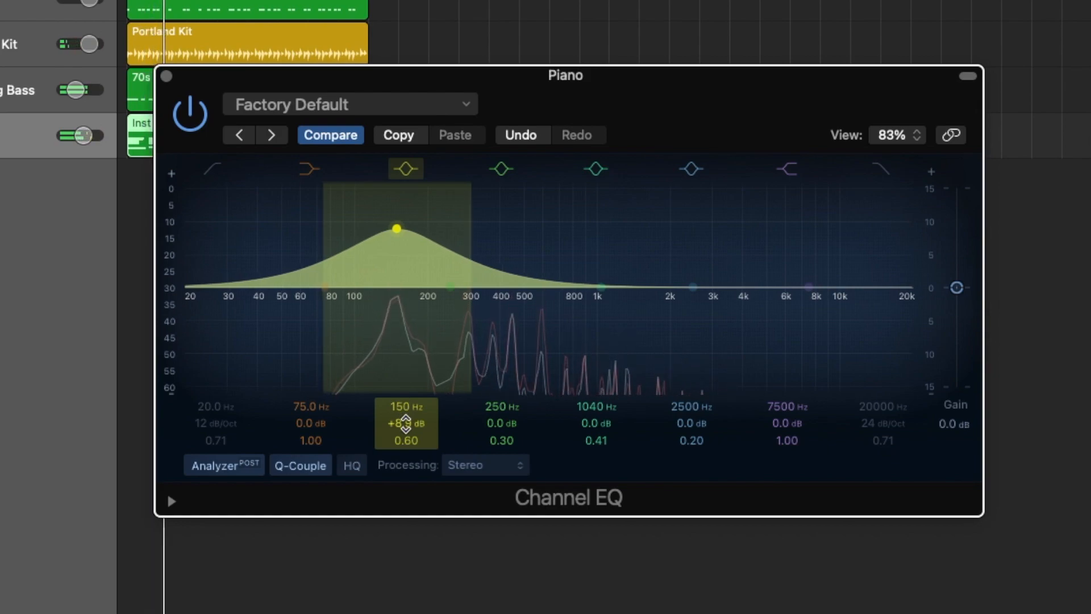
pyautogui.moveTo(406, 423); pyautogui.dragTo(406, 429)
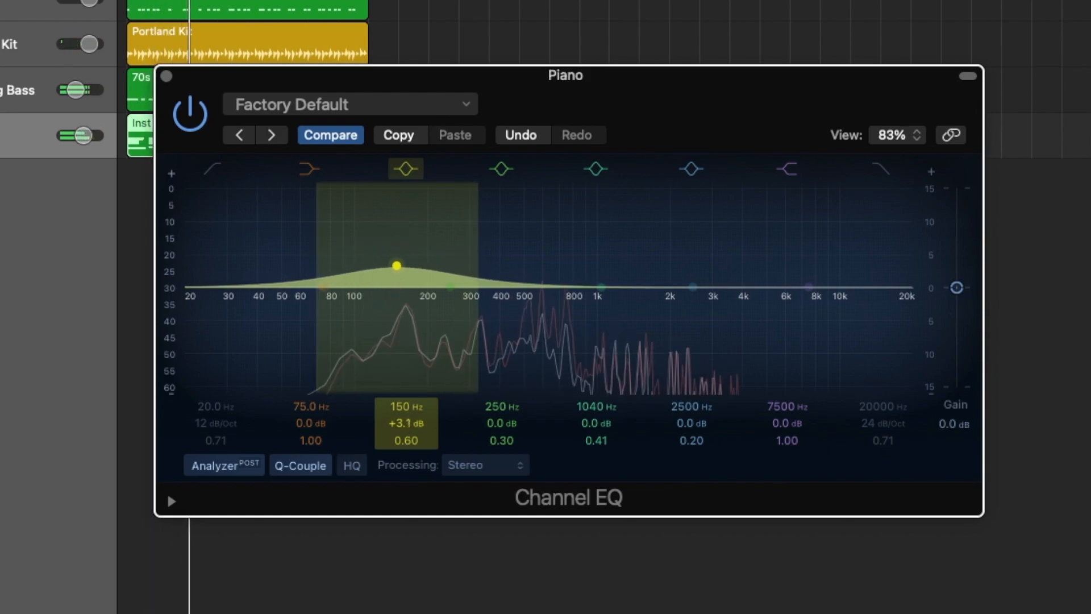
pyautogui.moveTo(406, 441); pyautogui.dragTo(406, 439)
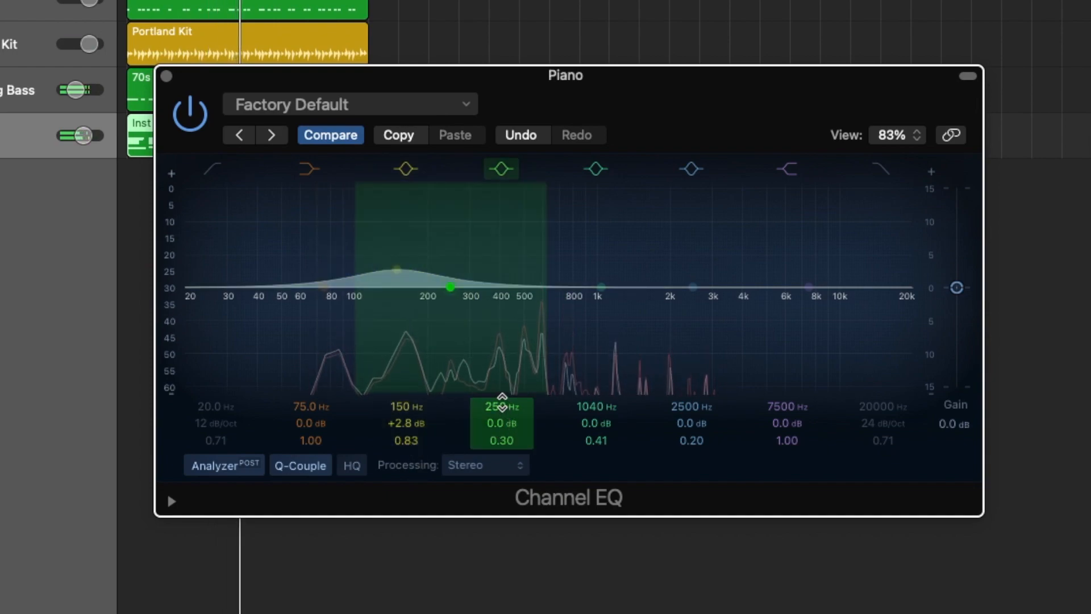
# Step: Sweep the midrange band to about 955 Hz and raise the 150 Hz boost slightly
pyautogui.moveTo(587, 407)
pyautogui.mouseDown()
pyautogui.moveTo(597, 406)
pyautogui.moveTo(594, 443)
pyautogui.moveTo(597, 408)
pyautogui.mouseUp()
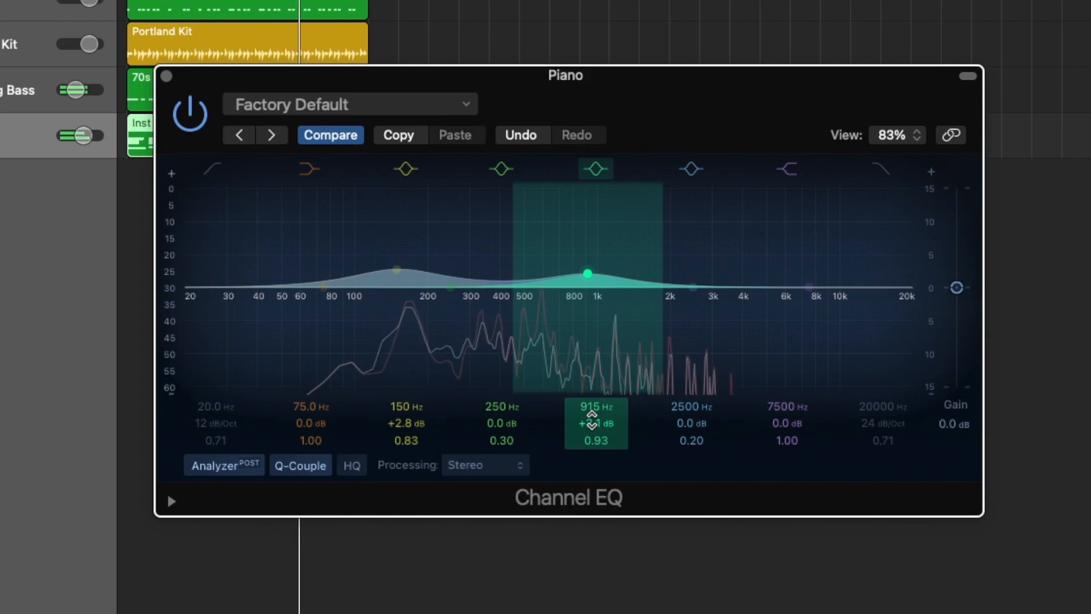
pyautogui.moveTo(593, 409); pyautogui.dragTo(595, 405)
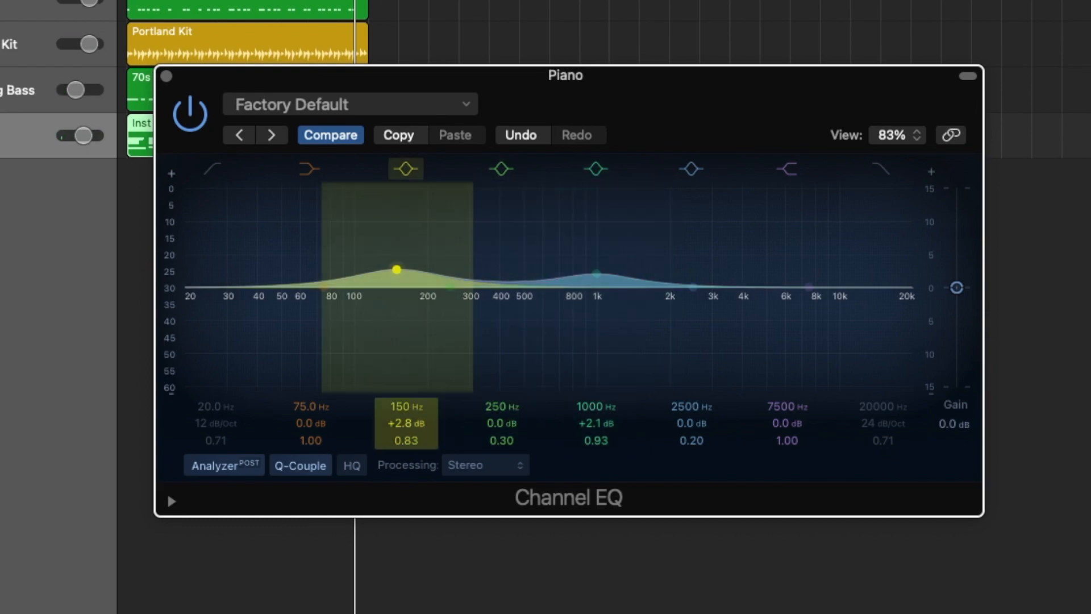
pyautogui.moveTo(411, 427); pyautogui.dragTo(411, 422)
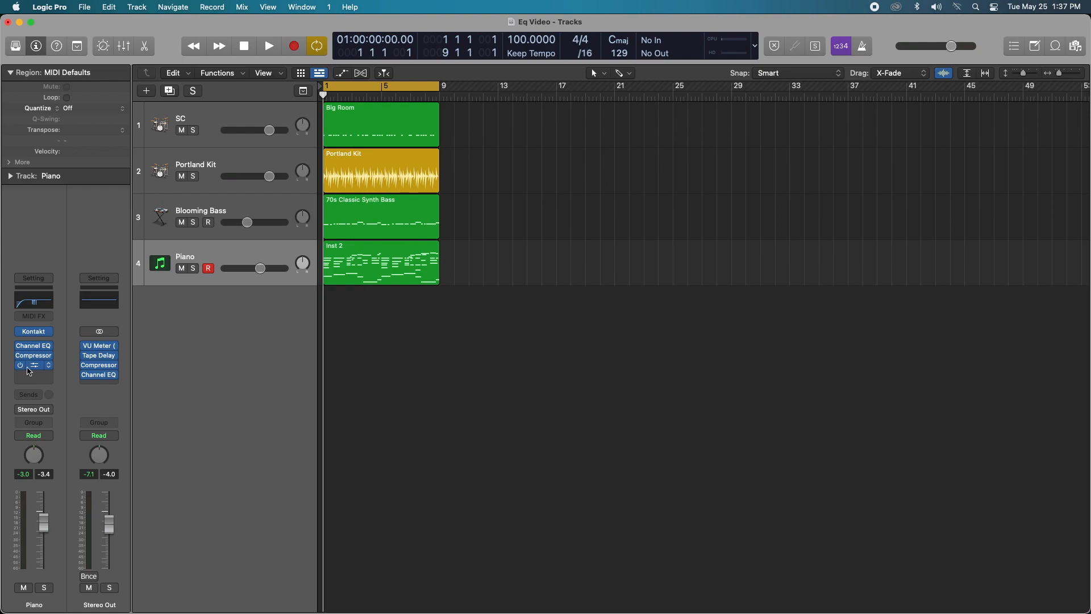
# Step: Add another Channel EQ after the Compressor on the Piano track
pyautogui.click(28, 368)
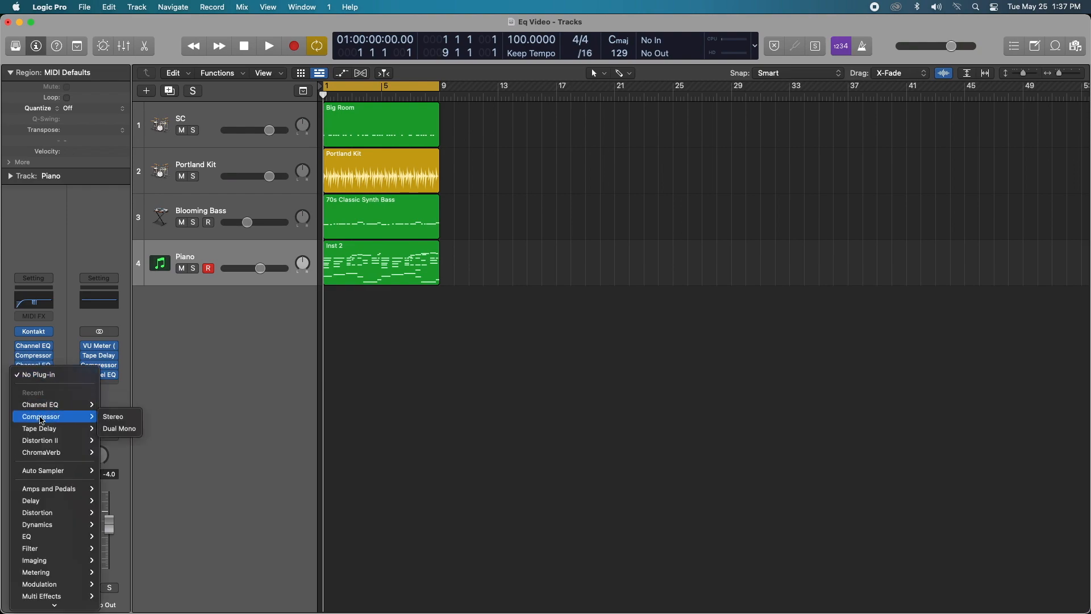
pyautogui.click(114, 404)
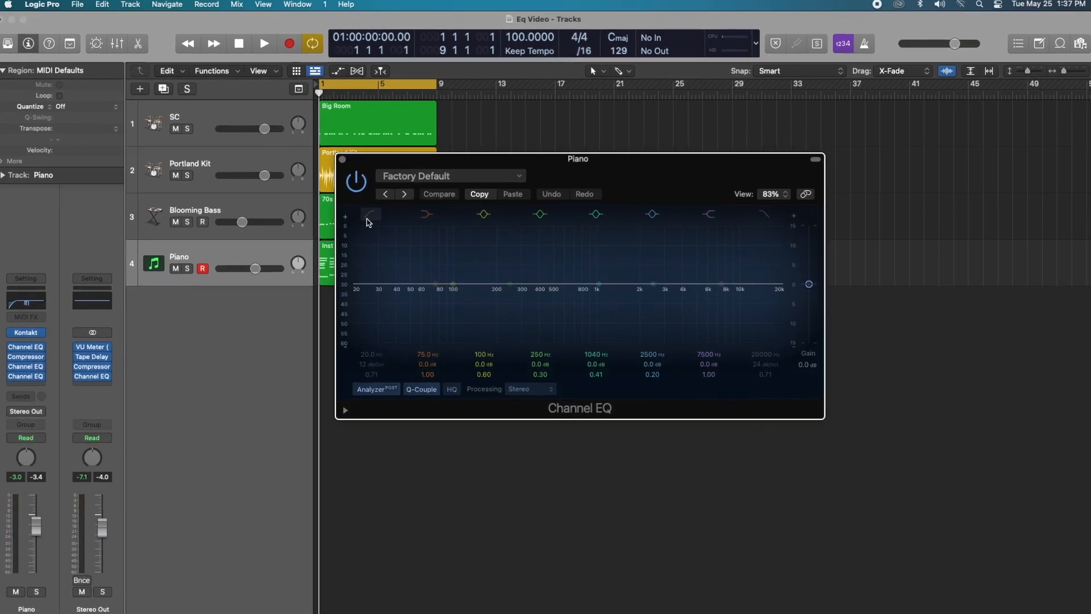
# Step: Enable the new EQ's low cut, try the high cut and turn it off, and show automation lanes
pyautogui.click(369, 219)
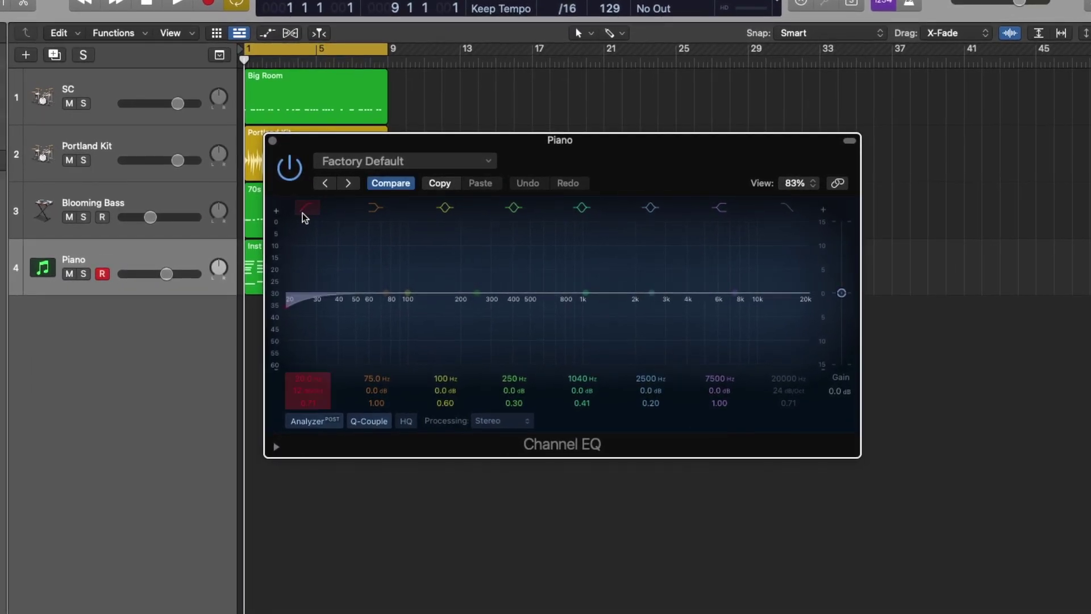
pyautogui.click(797, 205)
pyautogui.moveTo(655, 140); pyautogui.dragTo(853, 7)
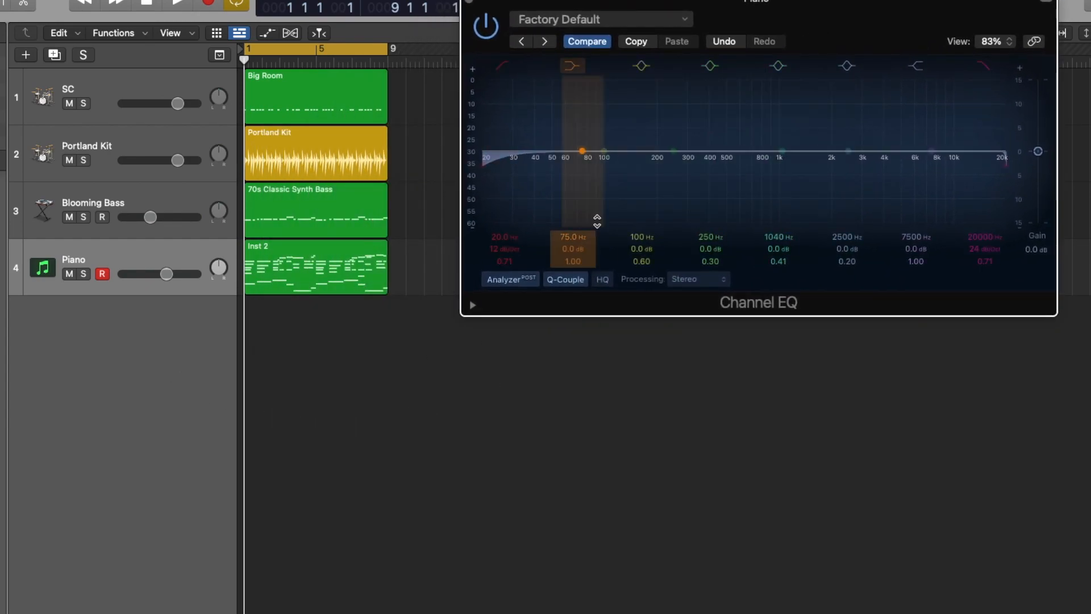
pyautogui.click(982, 68)
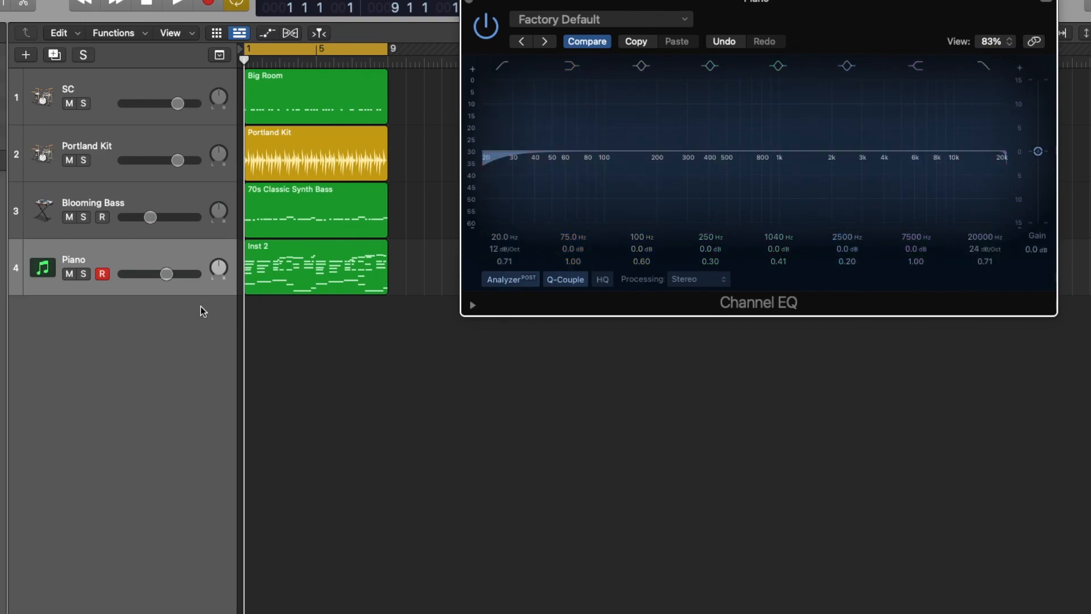
pyautogui.press('a')
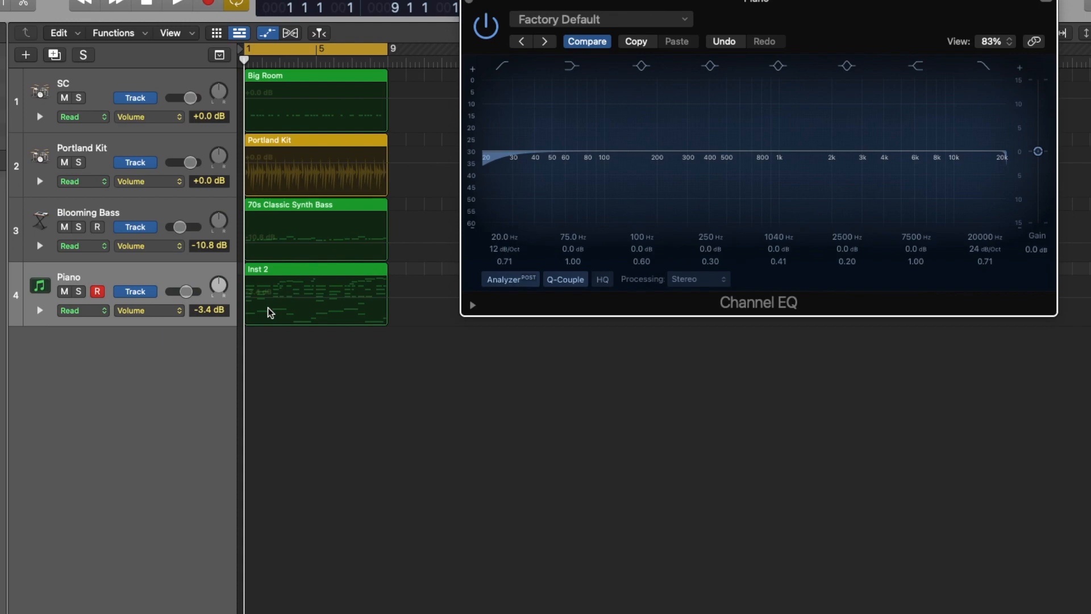
# Step: Make Peak 3 Gain the Piano's automated parameter via Touch mode, then return to Read mode
pyautogui.click(162, 310)
pyautogui.moveTo(200, 495)
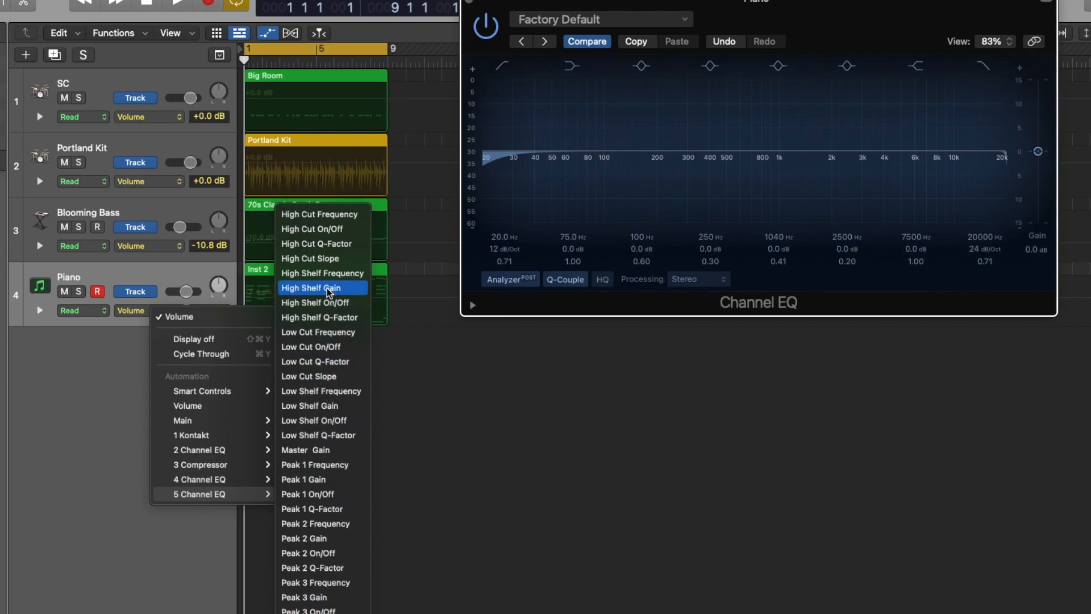
pyautogui.click(77, 351)
pyautogui.click(86, 311)
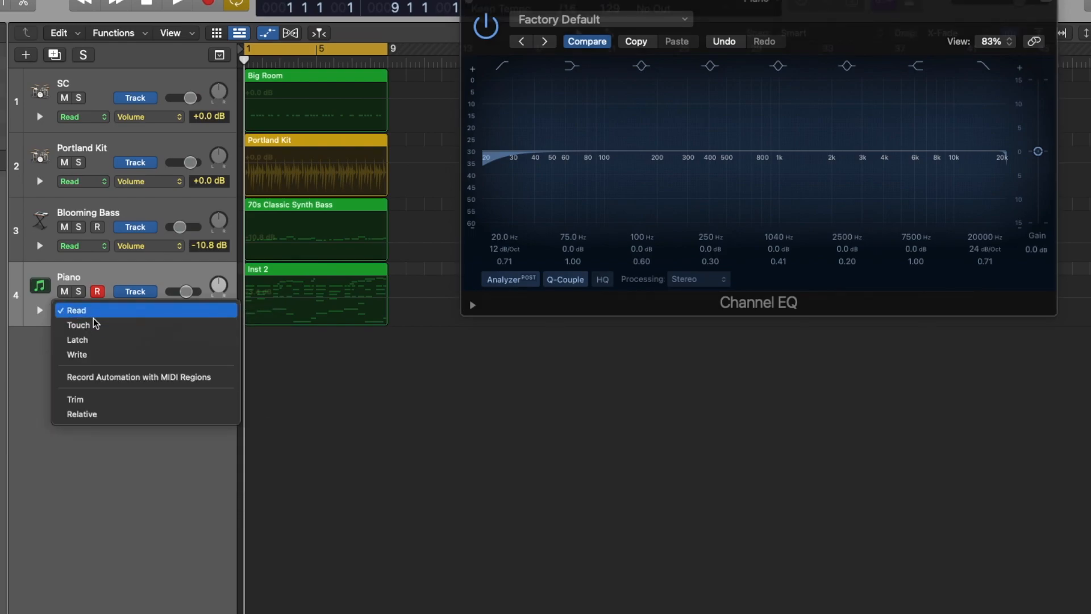
pyautogui.click(97, 327)
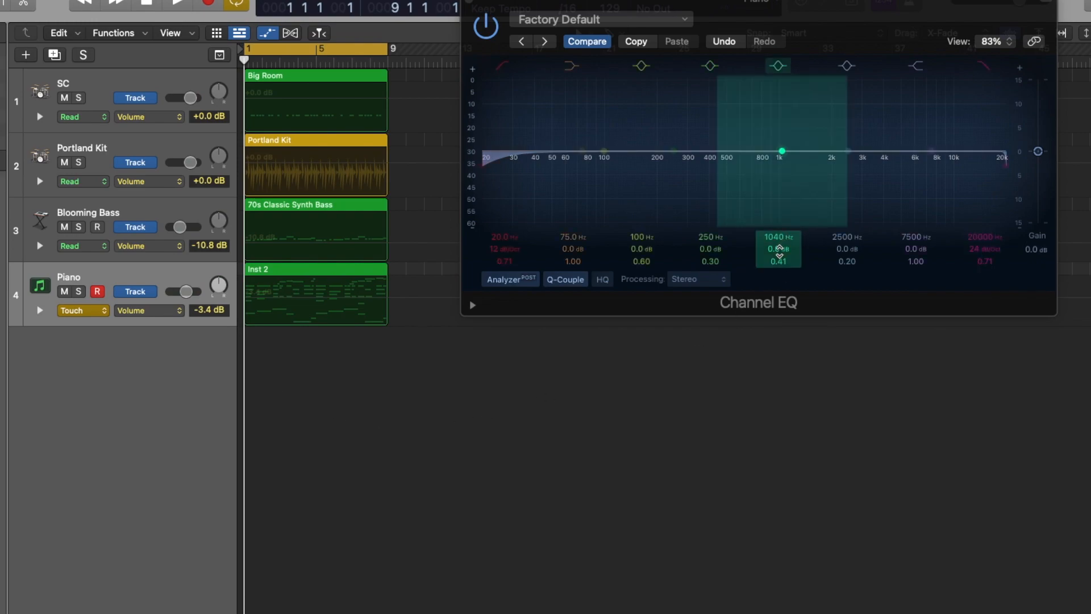
pyautogui.click(780, 253)
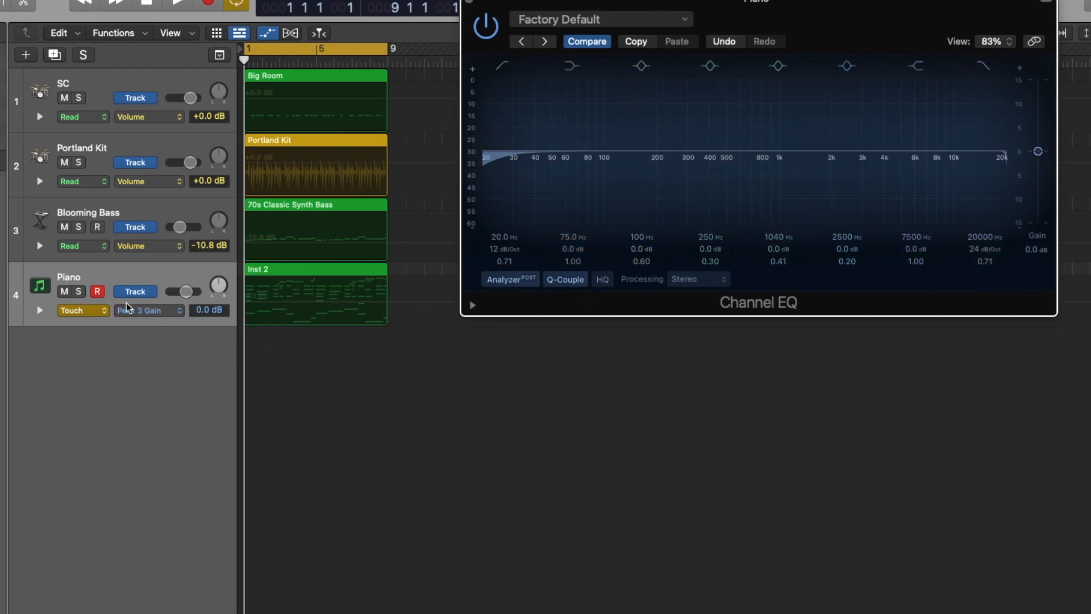
pyautogui.click(101, 311)
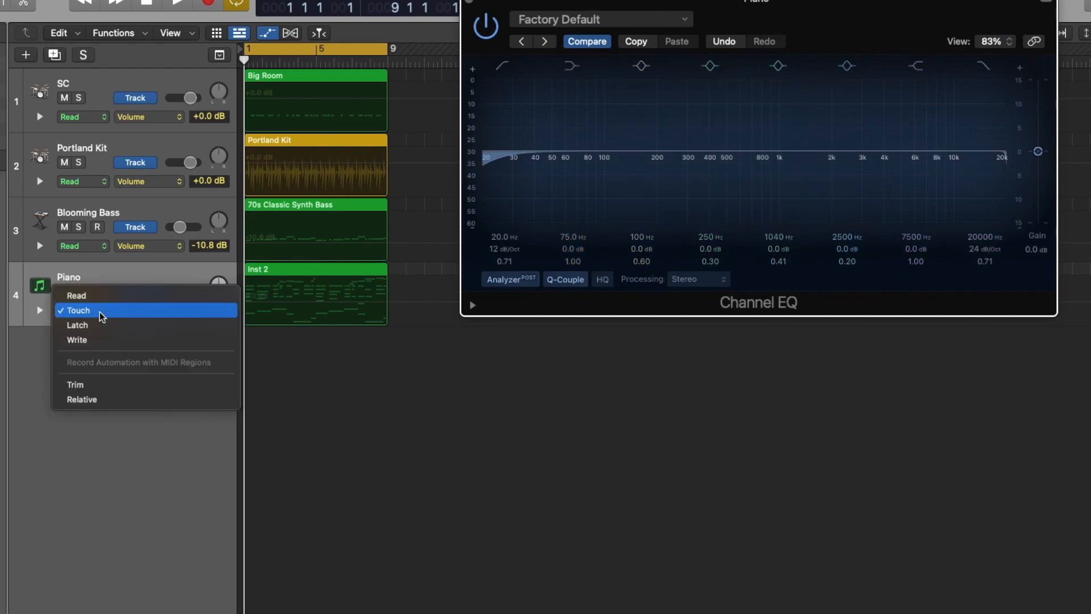
pyautogui.click(101, 297)
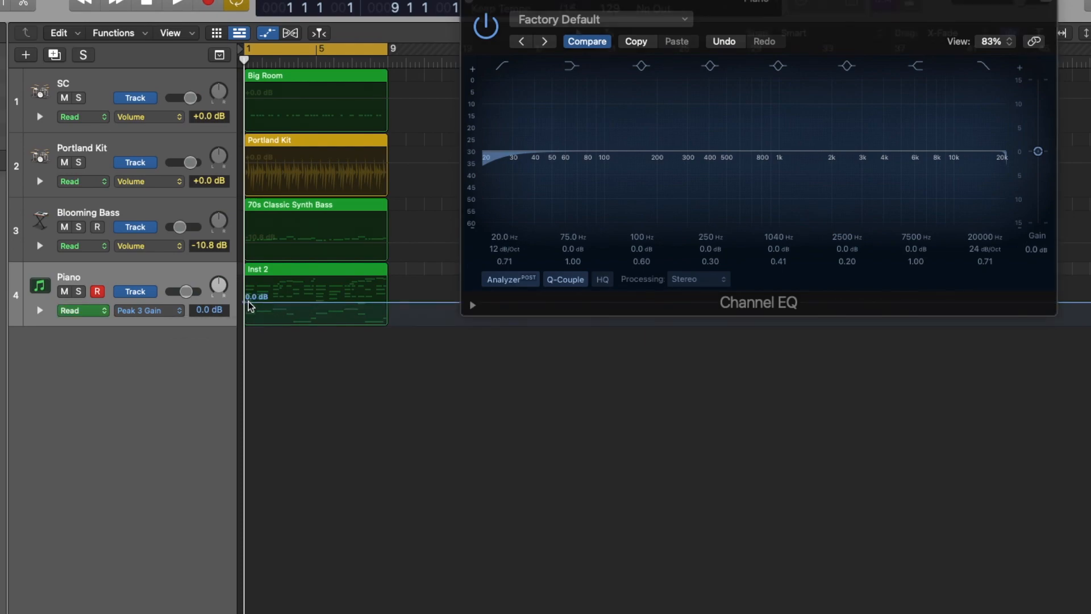
# Step: Switch the lane to High Cut Frequency and draw a downward sweep across Inst 2
pyautogui.click(389, 304)
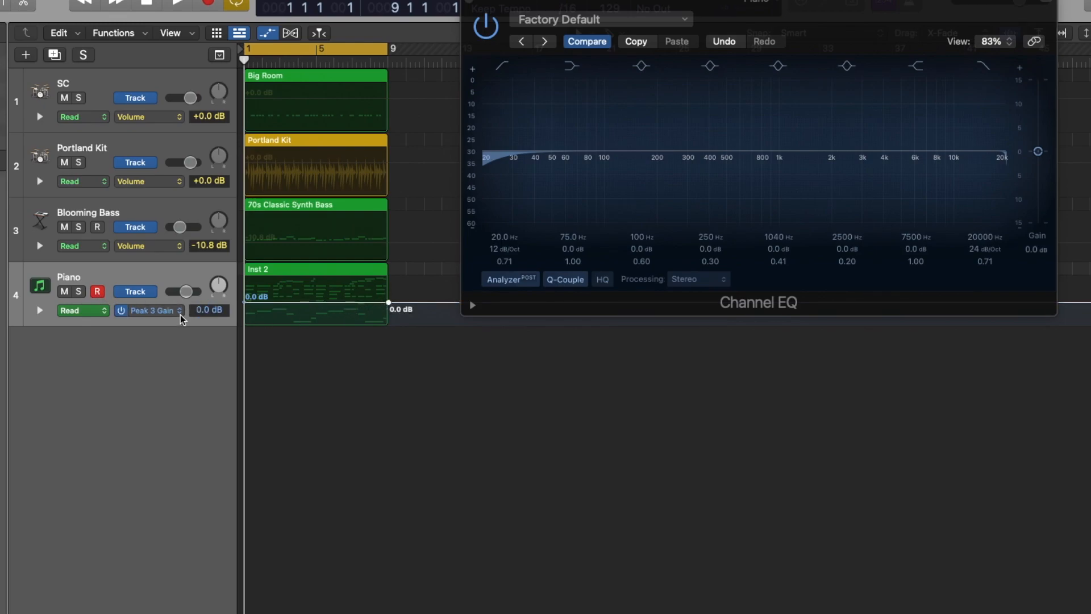
pyautogui.click(149, 310)
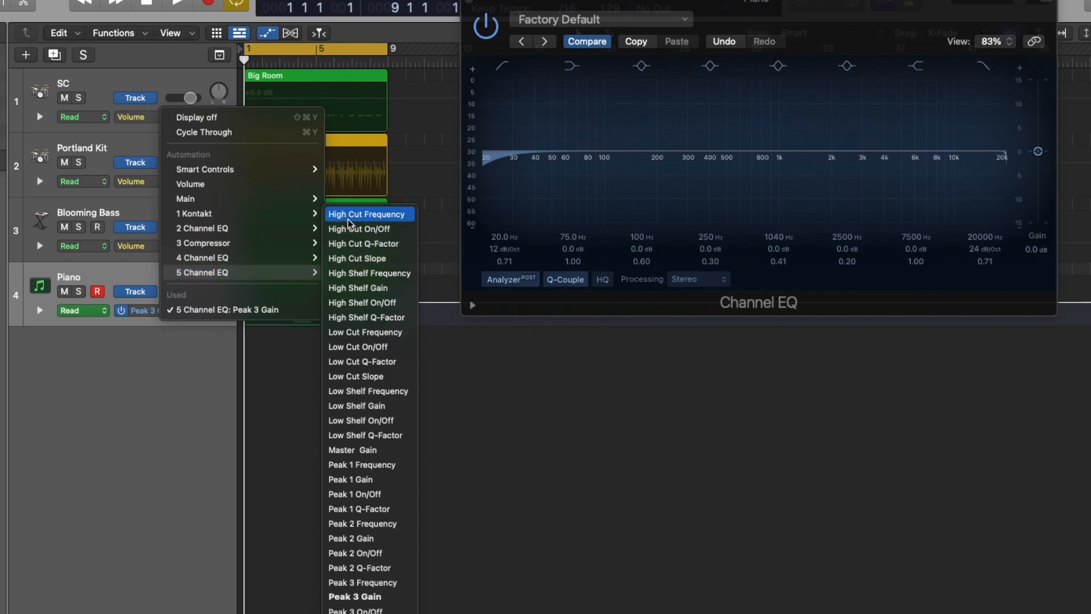
pyautogui.click(350, 213)
pyautogui.click(249, 285)
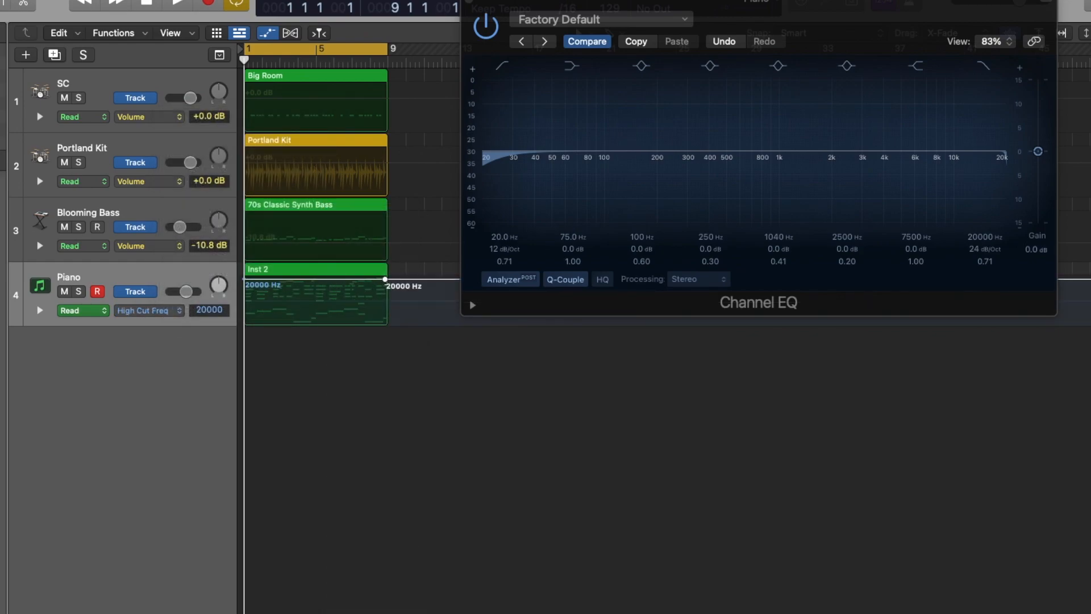
pyautogui.moveTo(385, 284); pyautogui.dragTo(384, 300)
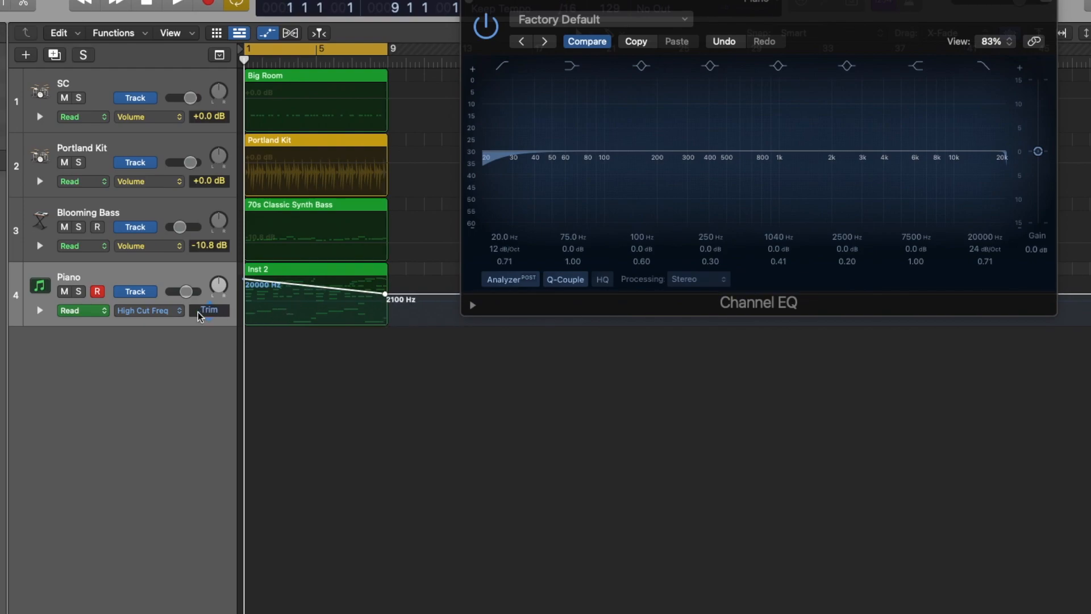
# Step: Switch to Low Cut Frequency and ramp it up to 390 Hz
pyautogui.click(150, 309)
pyautogui.moveTo(198, 256)
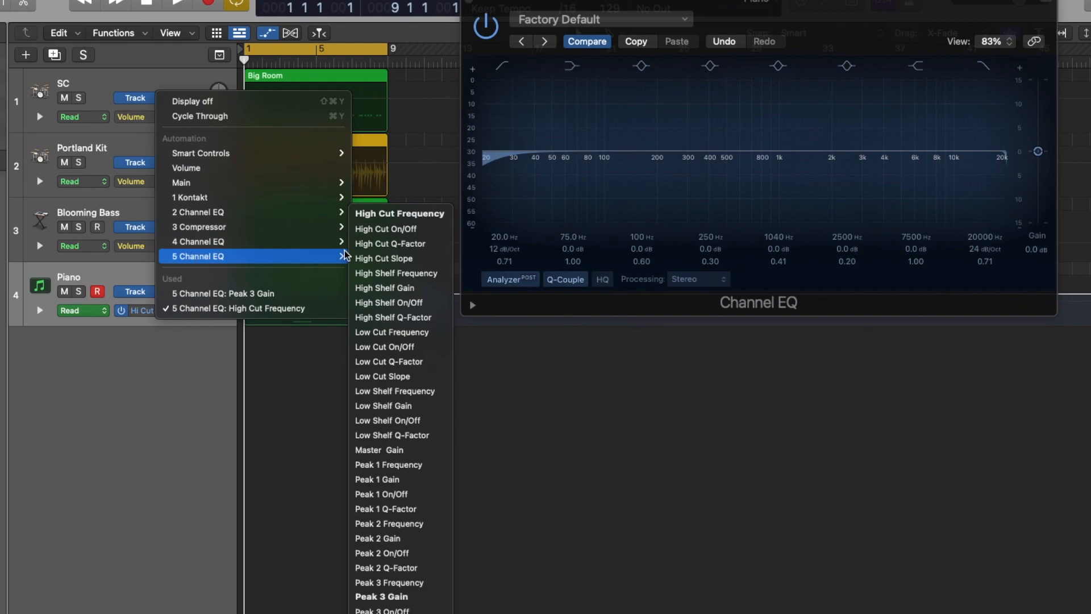
pyautogui.click(373, 333)
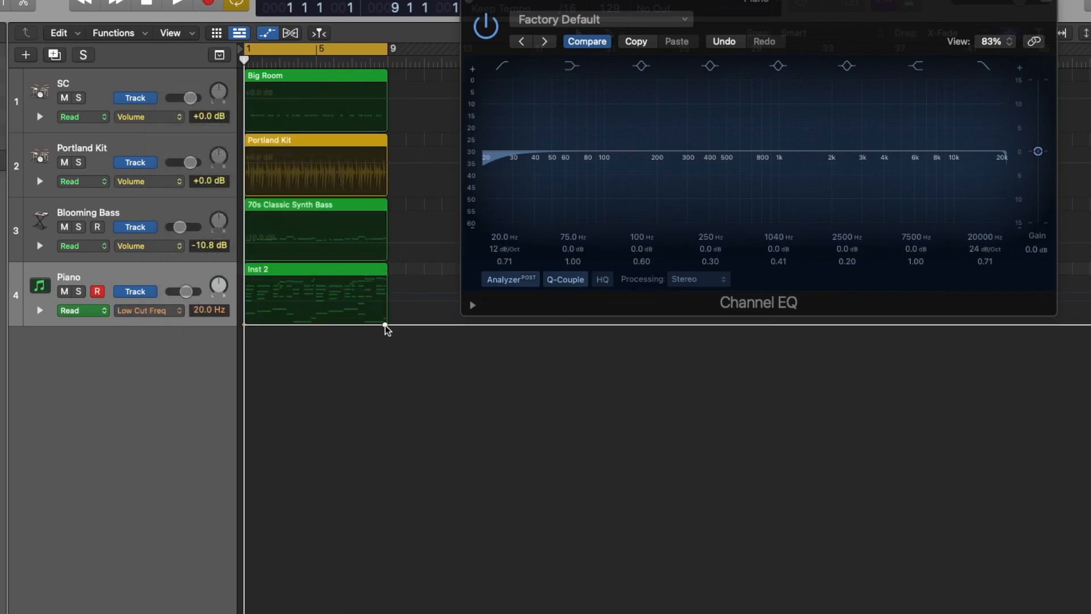
pyautogui.moveTo(385, 323); pyautogui.dragTo(385, 303)
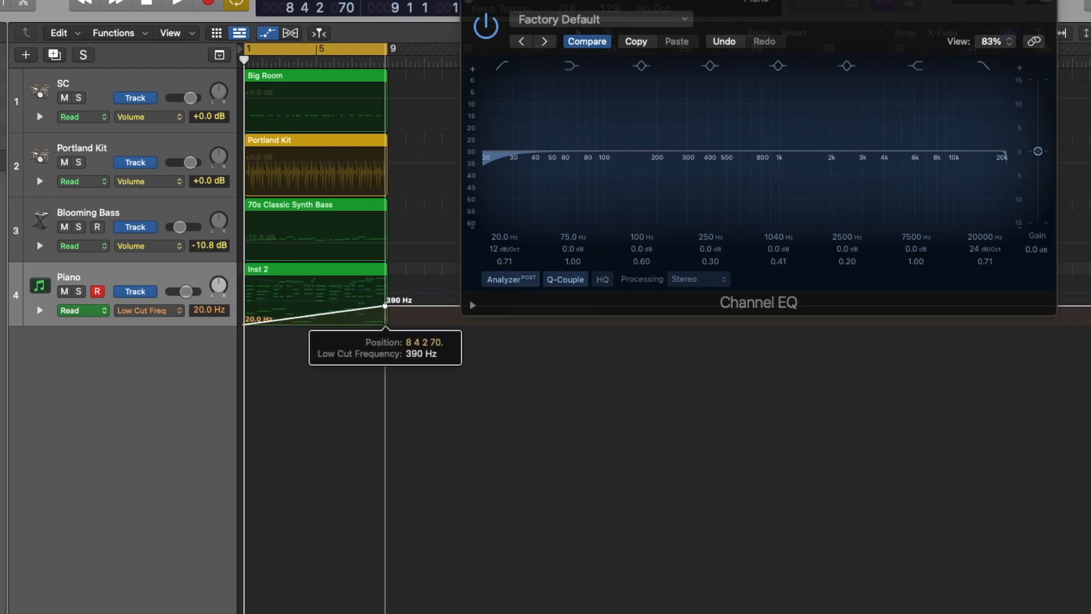
# Step: Switch to Peak 3 Gain and raise its automation to +4.6 dB
pyautogui.click(150, 310)
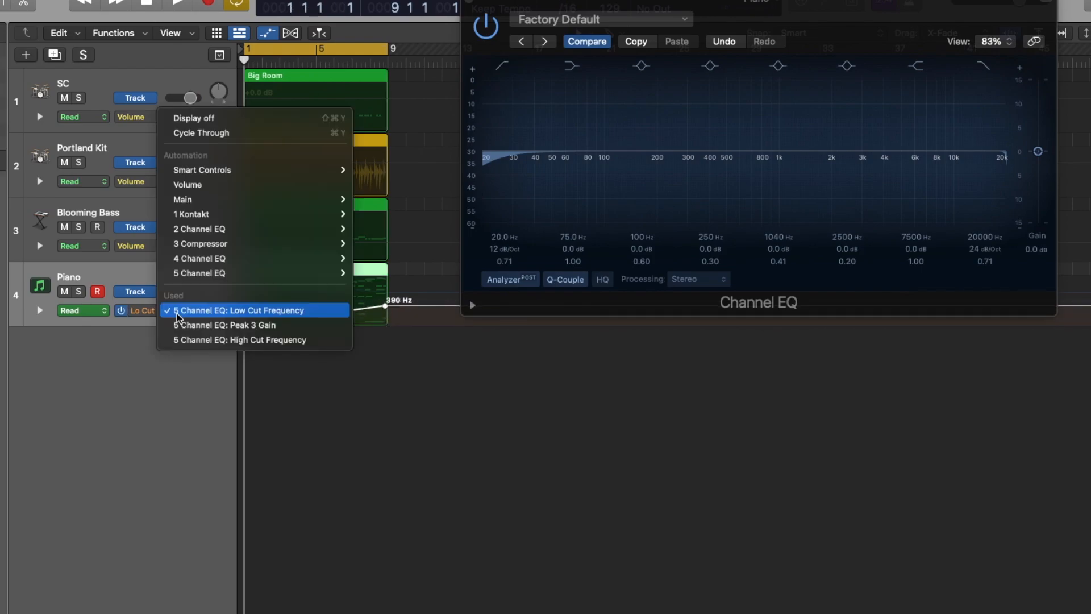
pyautogui.click(225, 325)
pyautogui.moveTo(386, 305); pyautogui.dragTo(389, 295)
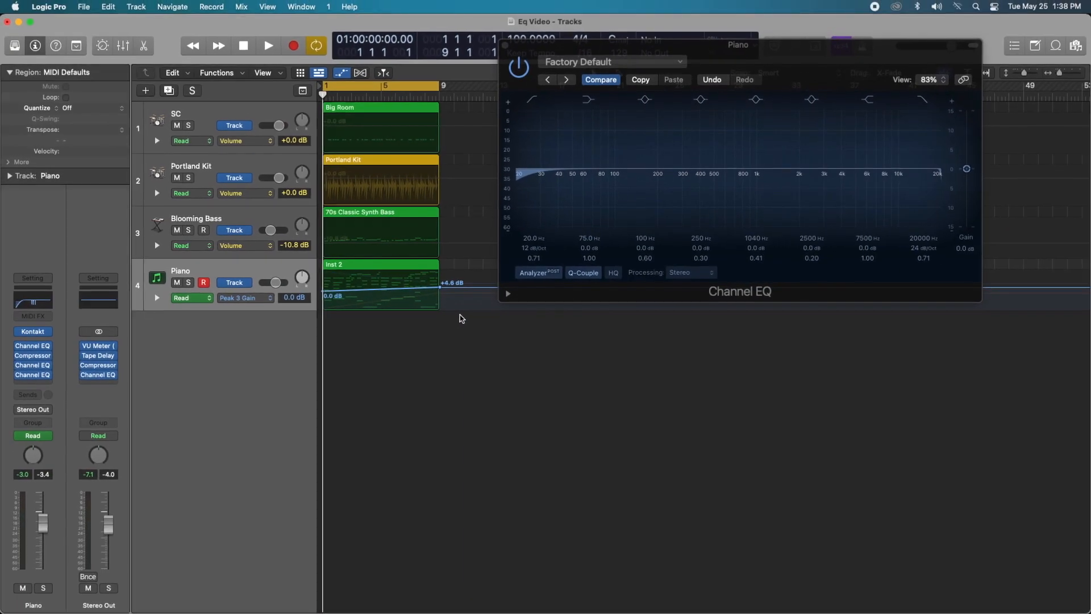
# Step: During playback, push the Peak 3 Gain automation up to +5.9 dB
pyautogui.press('space')
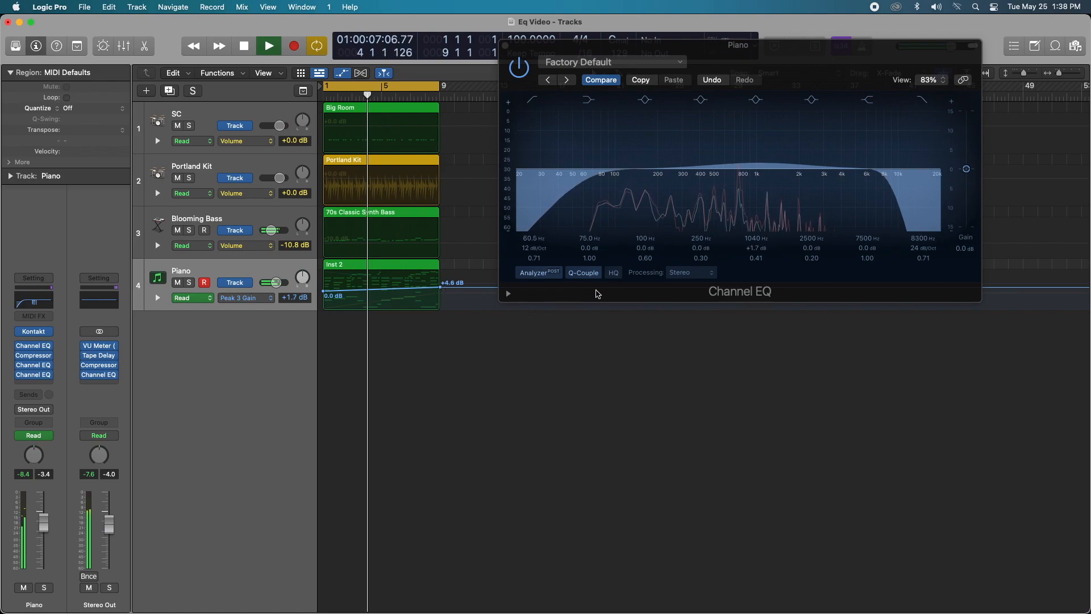
pyautogui.click(760, 261)
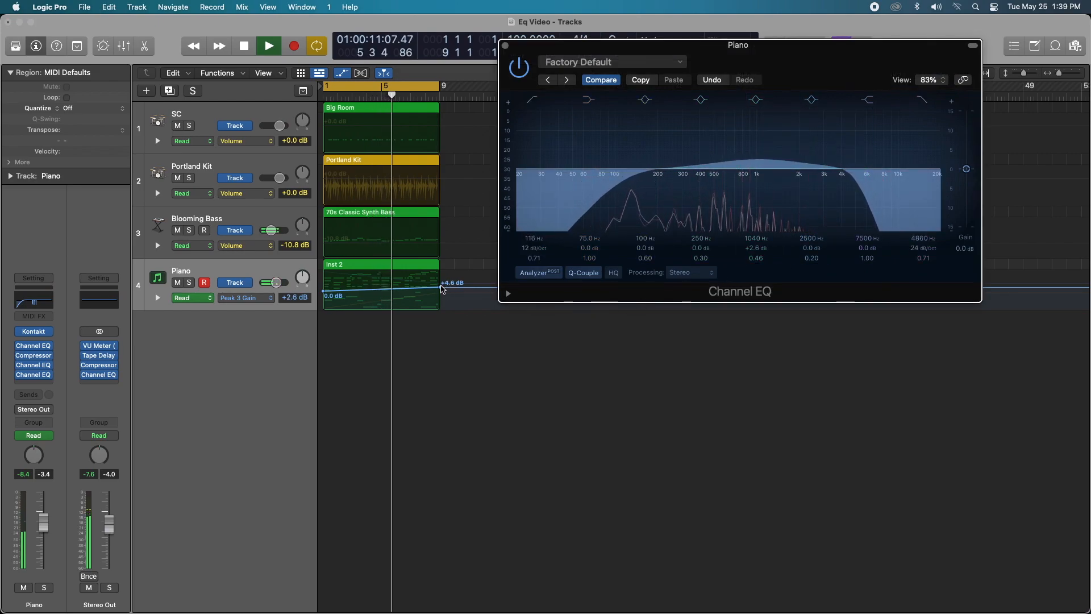
pyautogui.moveTo(441, 294); pyautogui.dragTo(441, 285)
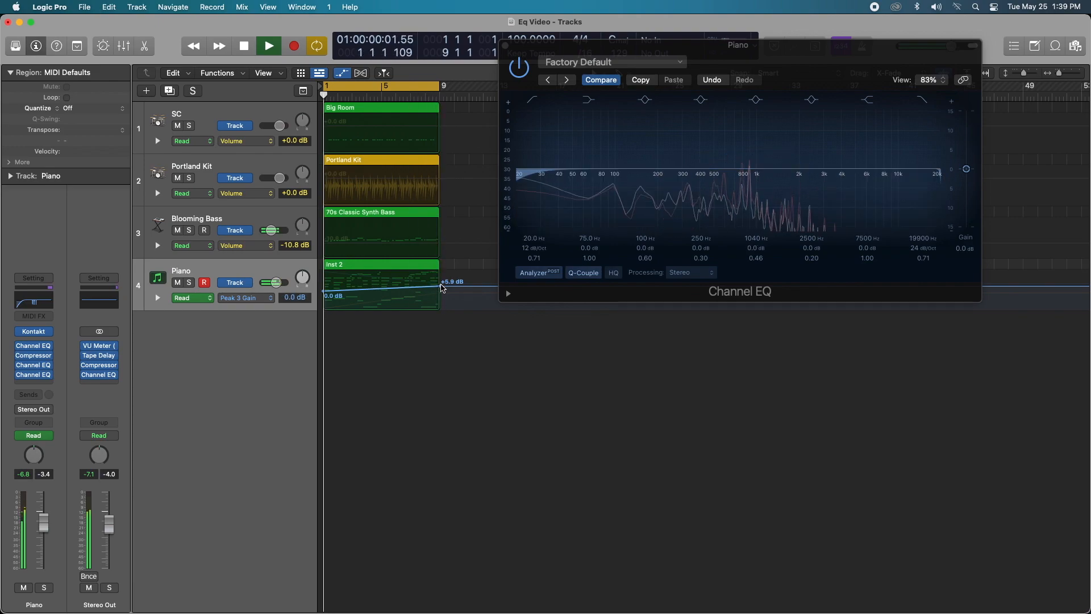
# Step: Show the High Cut Frequency lane and pull its sweep down to 2100 Hz
pyautogui.click(239, 296)
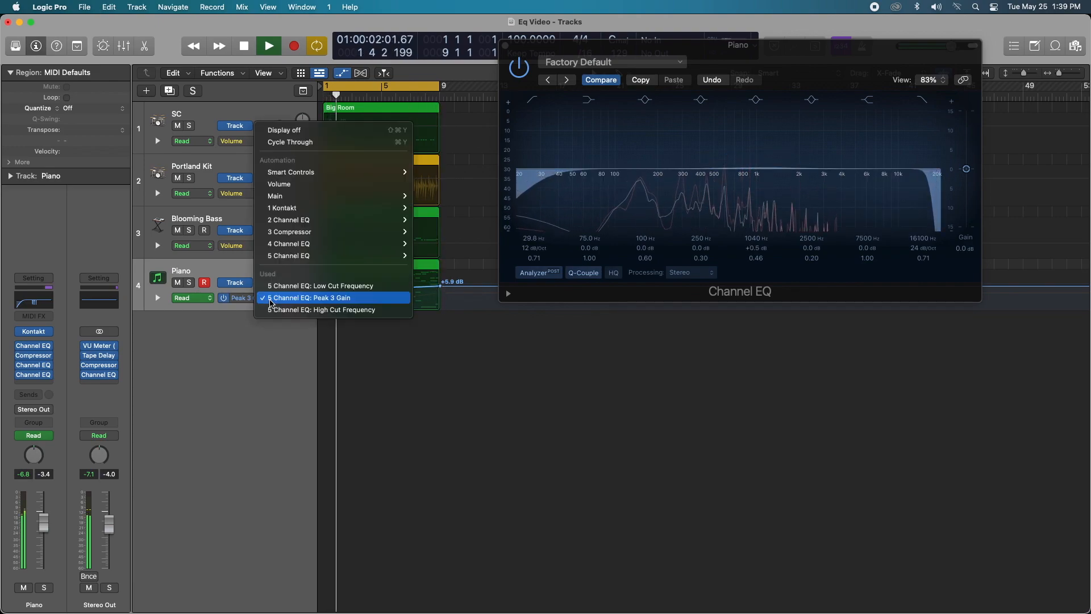
pyautogui.click(276, 311)
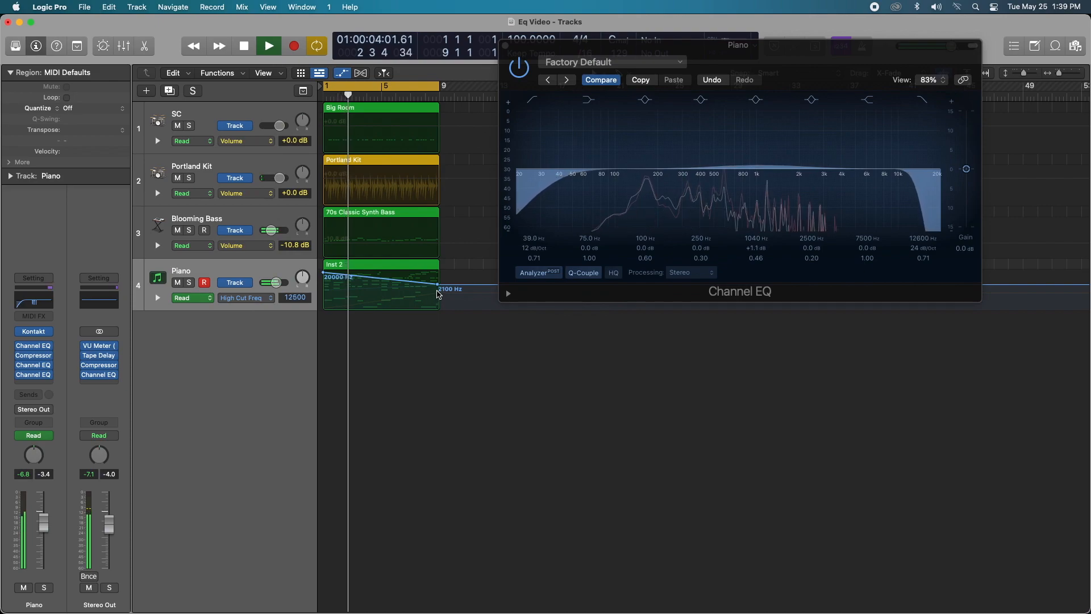
pyautogui.moveTo(439, 288); pyautogui.dragTo(426, 287)
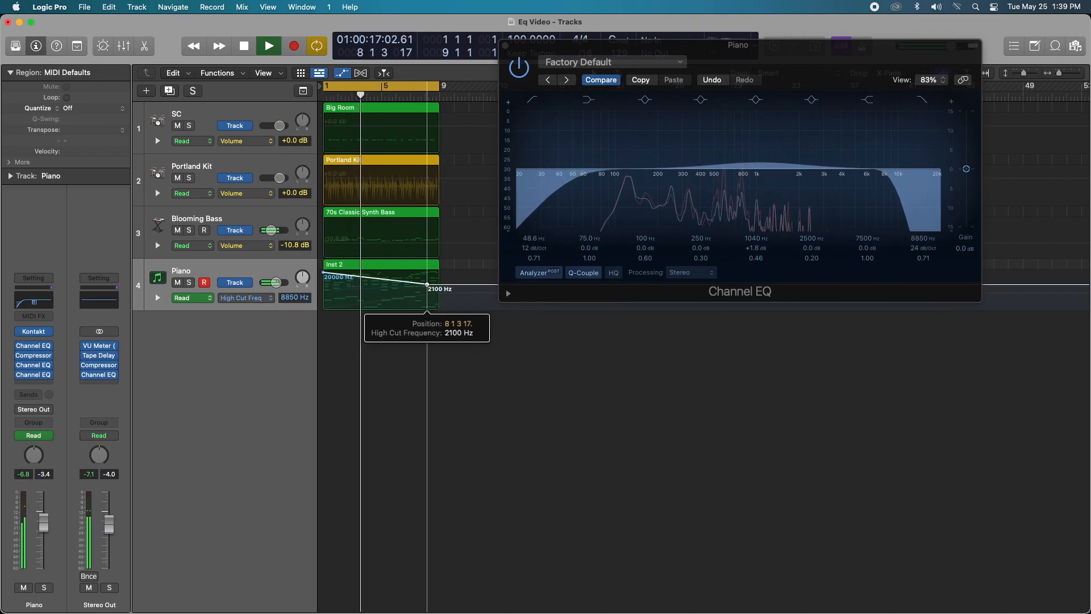
# Step: Return to the Low Cut Frequency lane and set its point to 390 Hz
pyautogui.click(257, 298)
pyautogui.click(314, 271)
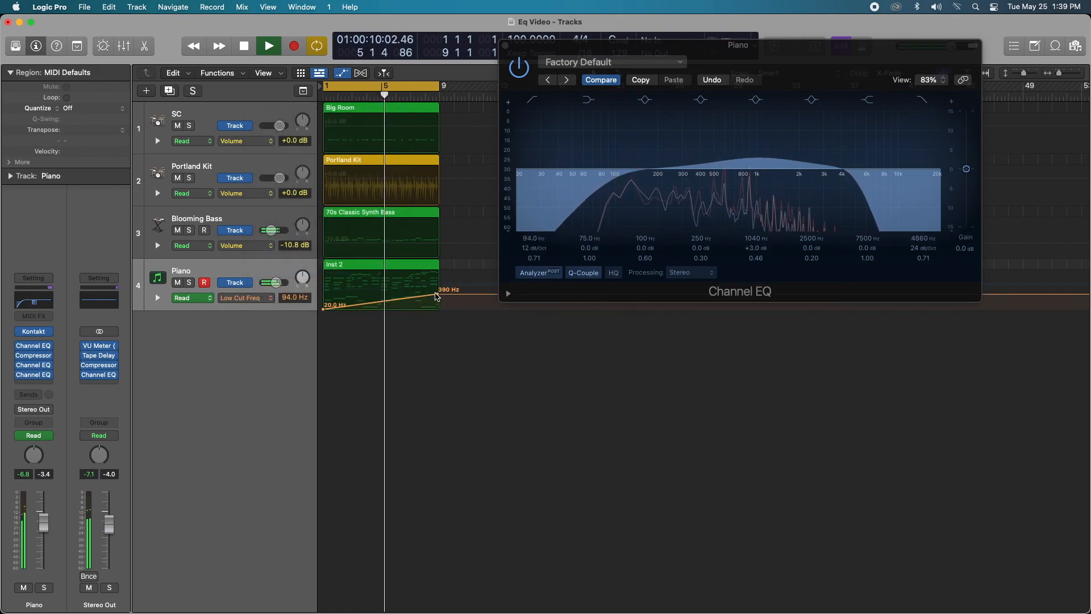
pyautogui.moveTo(431, 304); pyautogui.dragTo(431, 294)
pyautogui.click(436, 301)
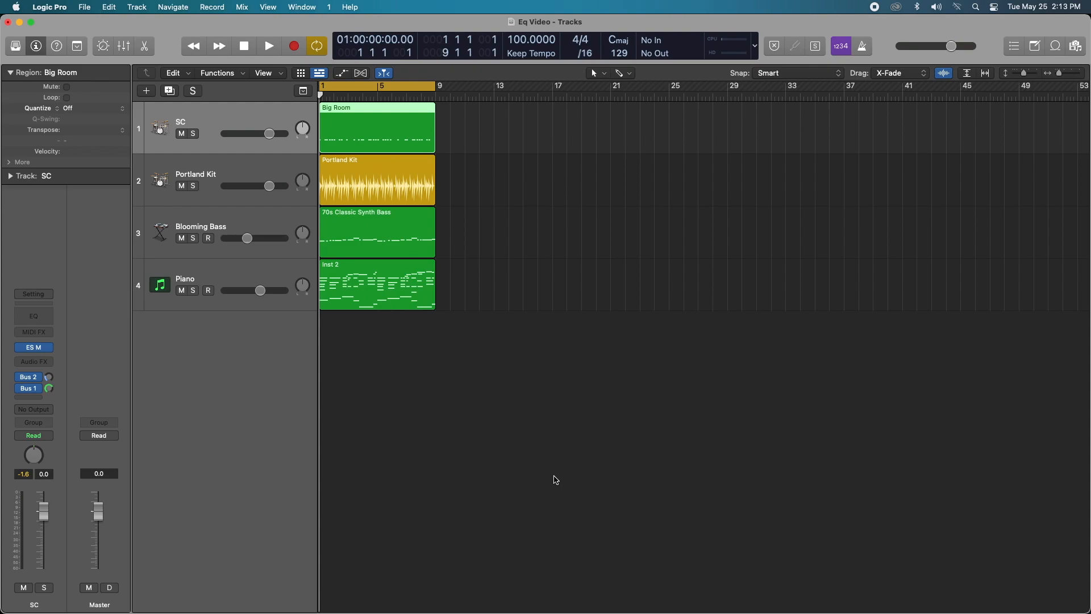
# Step: Bring up the mixer and place the Kick and Blooming Bass Channel EQ windows side by side
pyautogui.press('x')
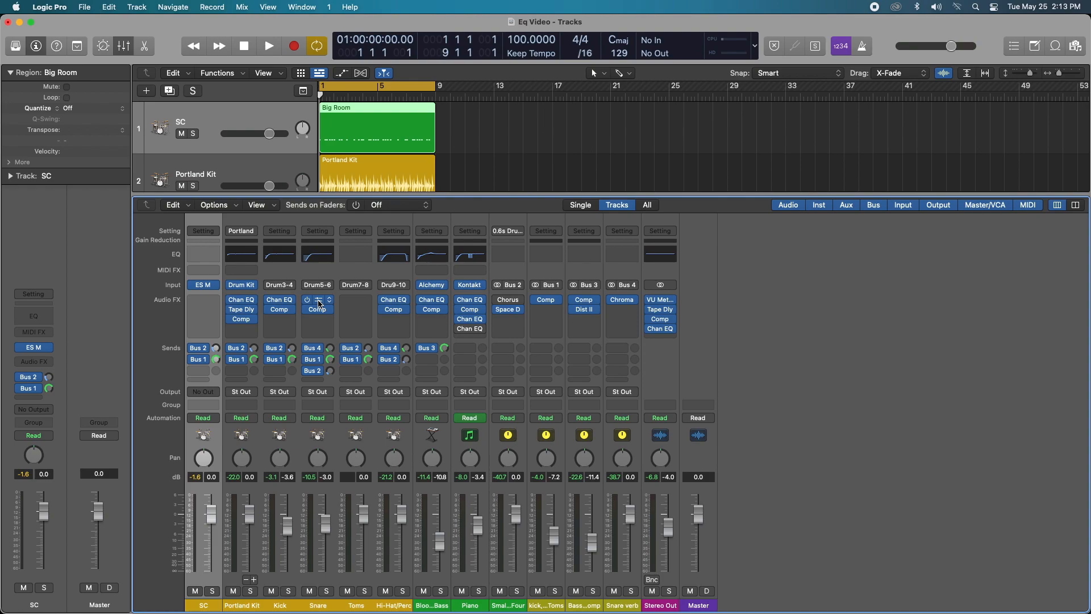
pyautogui.doubleClick(278, 255)
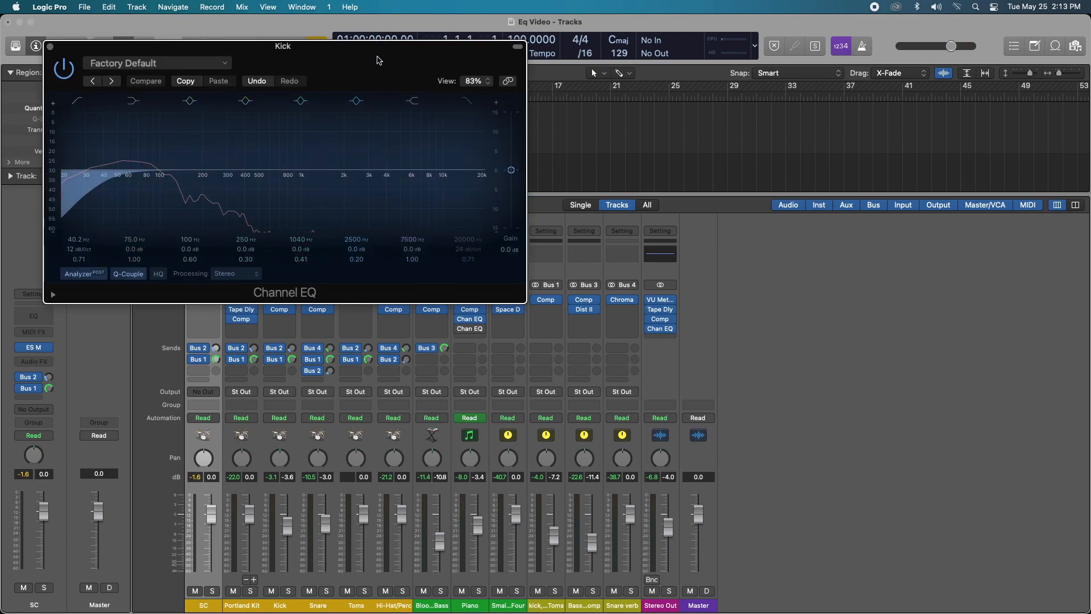
pyautogui.moveTo(281, 48); pyautogui.dragTo(205, 44)
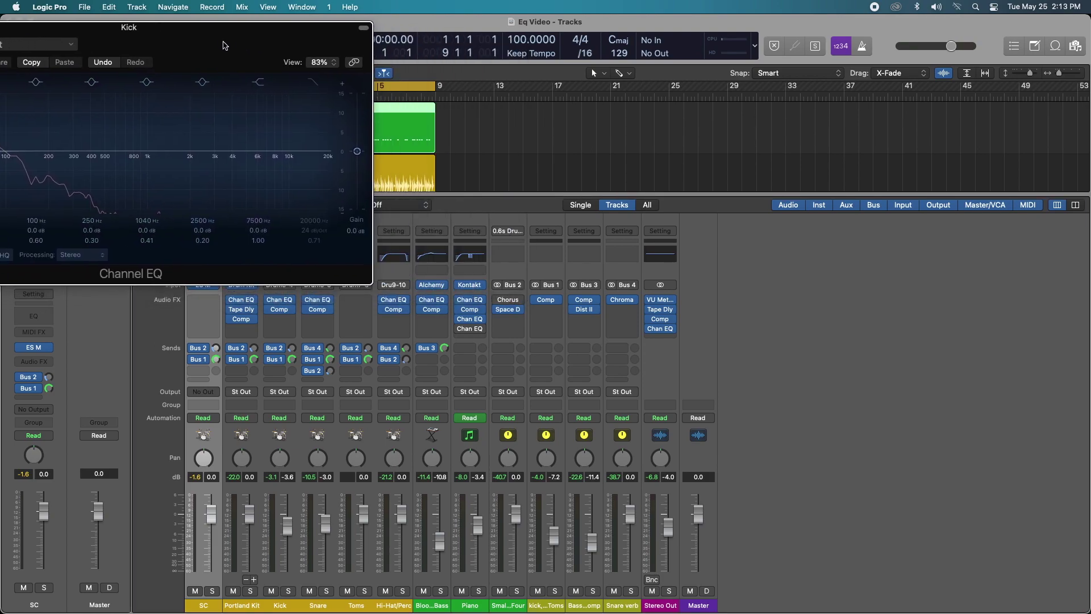
pyautogui.doubleClick(443, 252)
pyautogui.moveTo(224, 27); pyautogui.dragTo(395, 65)
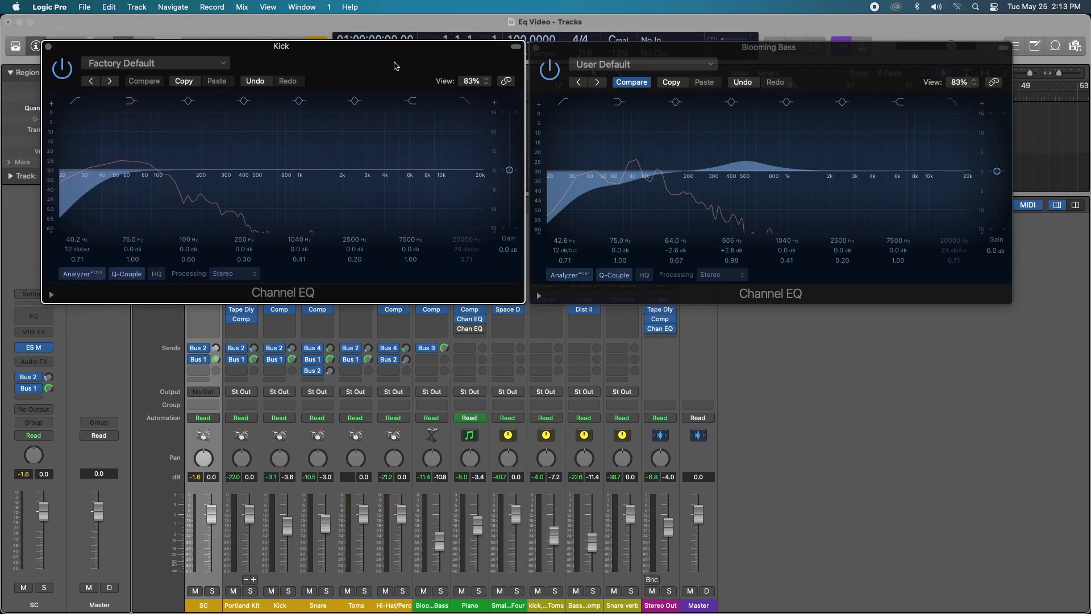
# Step: Start playback with the Kick and Blooming Bass tracks both soloed
pyautogui.press('space')
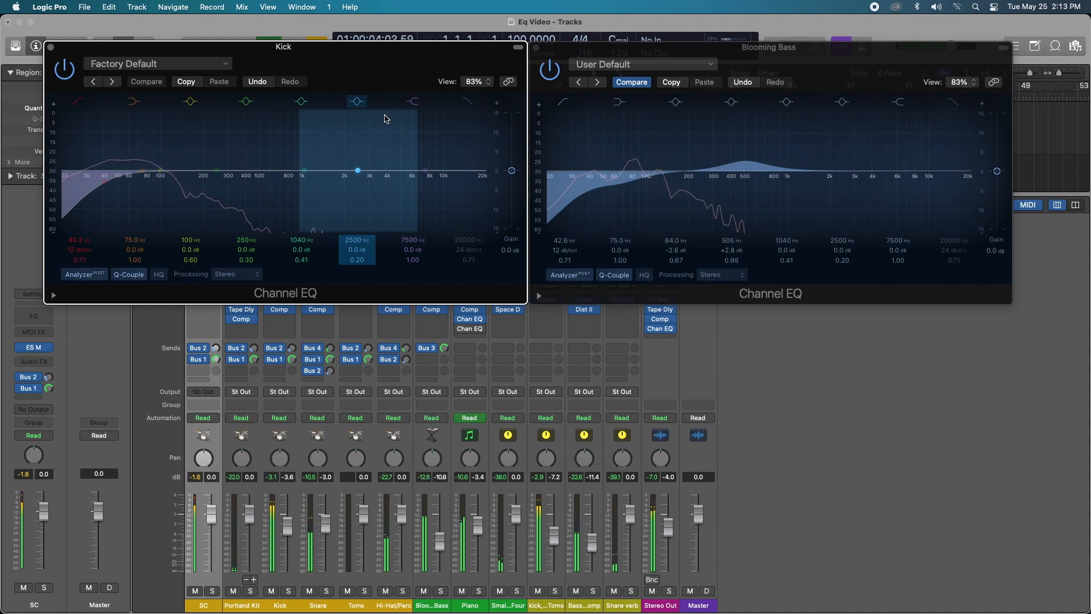
pyautogui.click(289, 590)
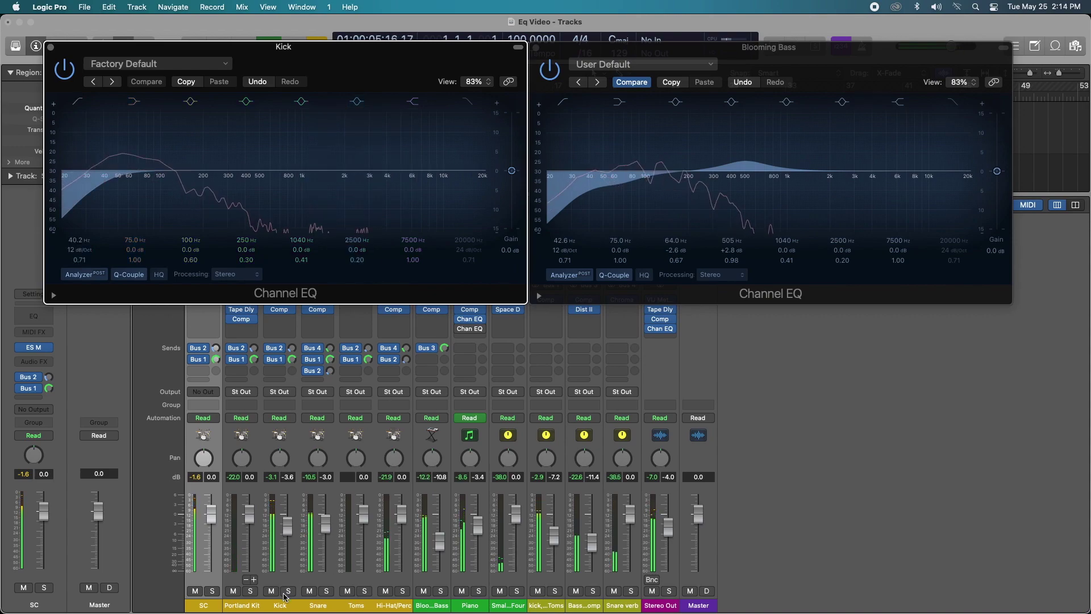
pyautogui.click(440, 591)
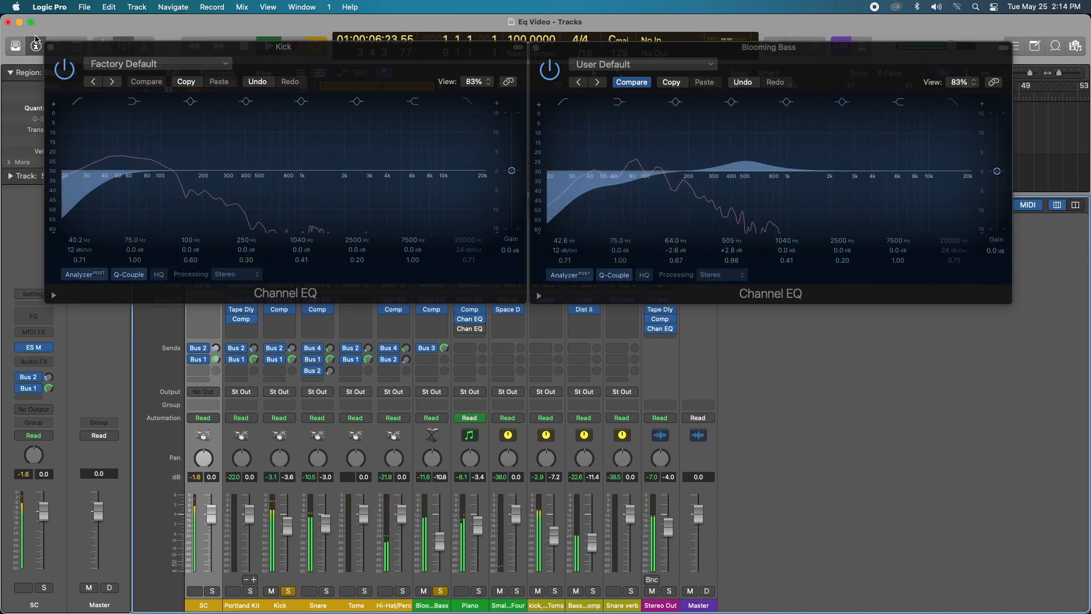
# Step: Close both EQ windows and bring up the Blooming Bass Compressor
pyautogui.click(53, 50)
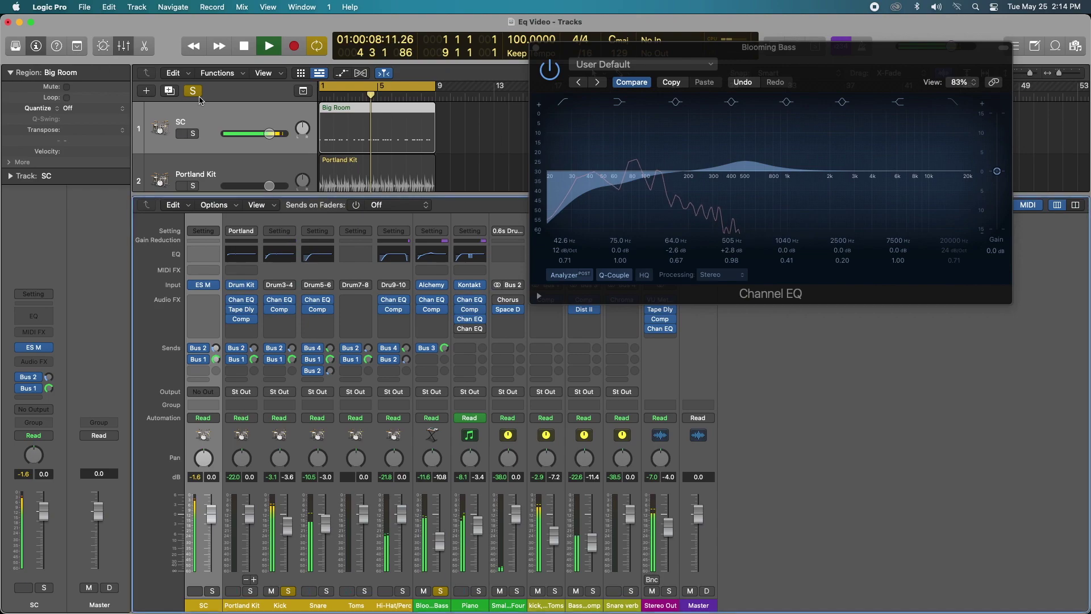
pyautogui.click(535, 50)
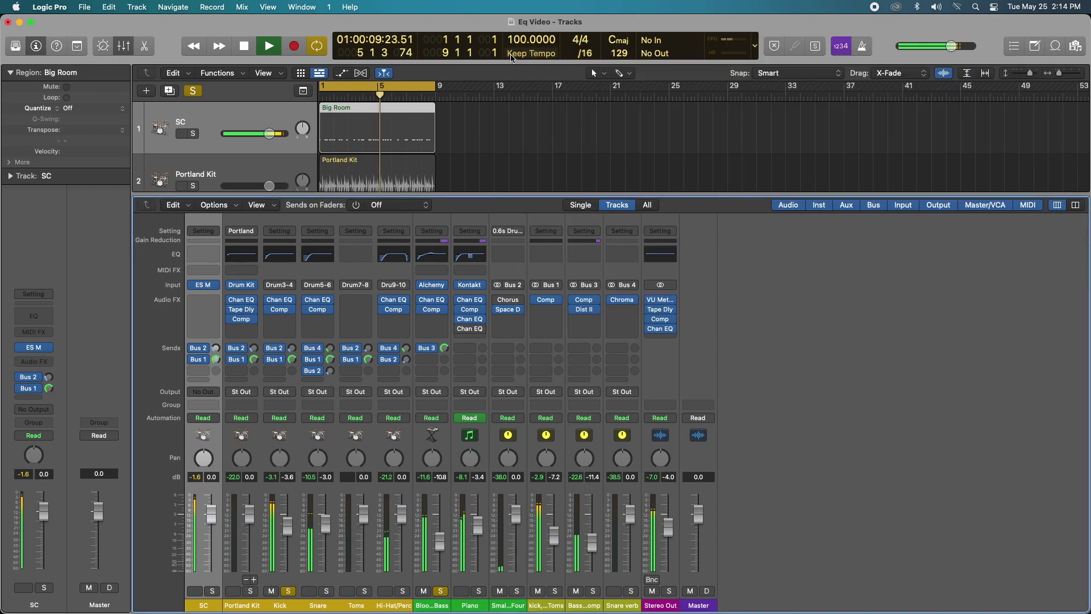
pyautogui.doubleClick(434, 312)
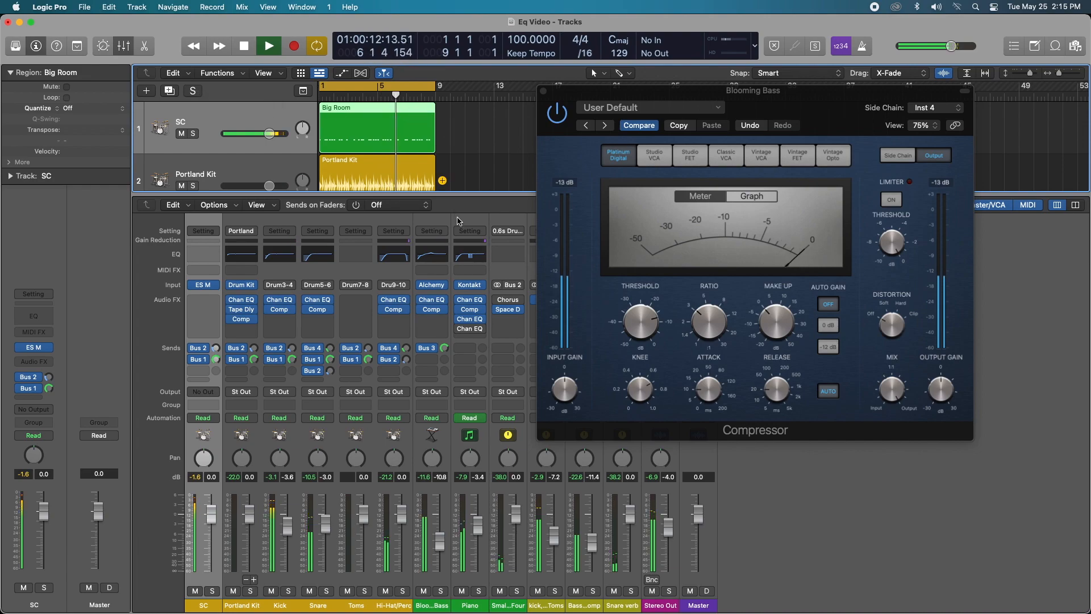
# Step: Lower the Blooming Bass EQ's 505 Hz boost to +1.7 dB, then close its Channel EQ and Compressor
pyautogui.click(470, 254)
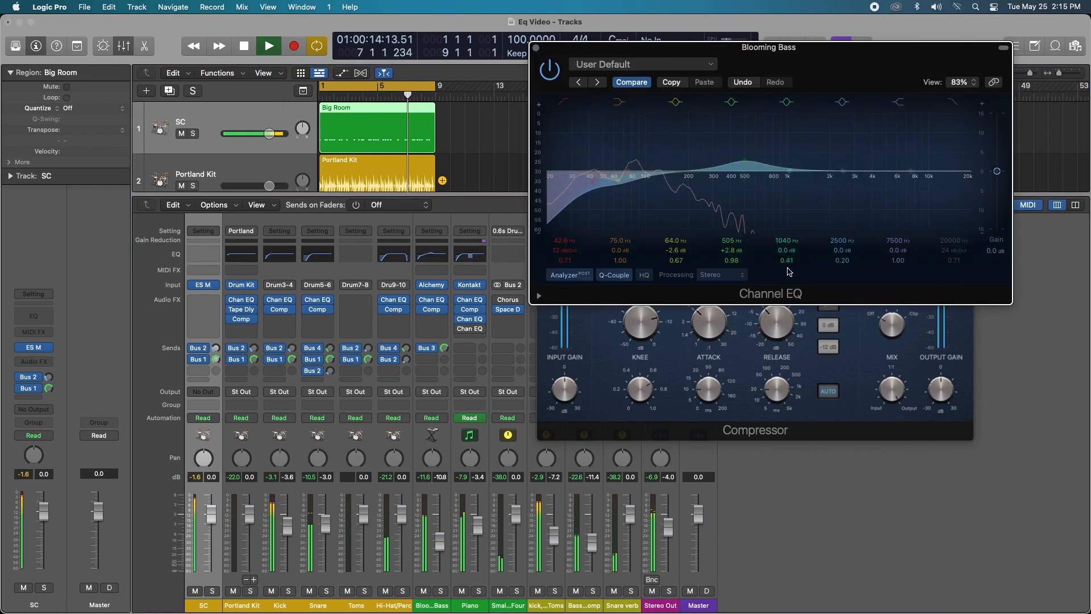
pyautogui.moveTo(732, 249); pyautogui.dragTo(731, 260)
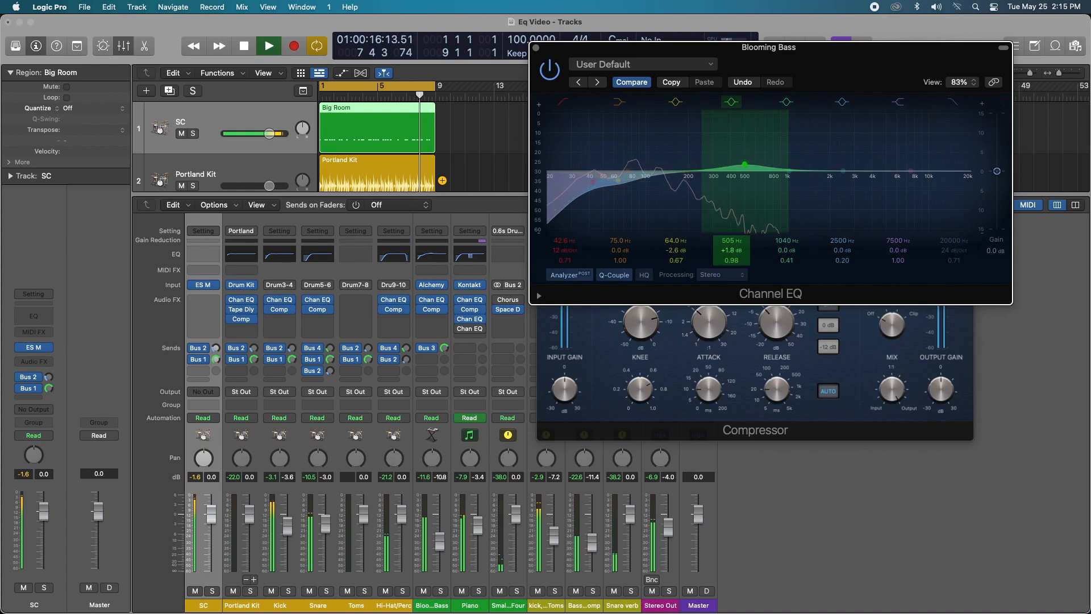
pyautogui.click(537, 48)
pyautogui.click(543, 92)
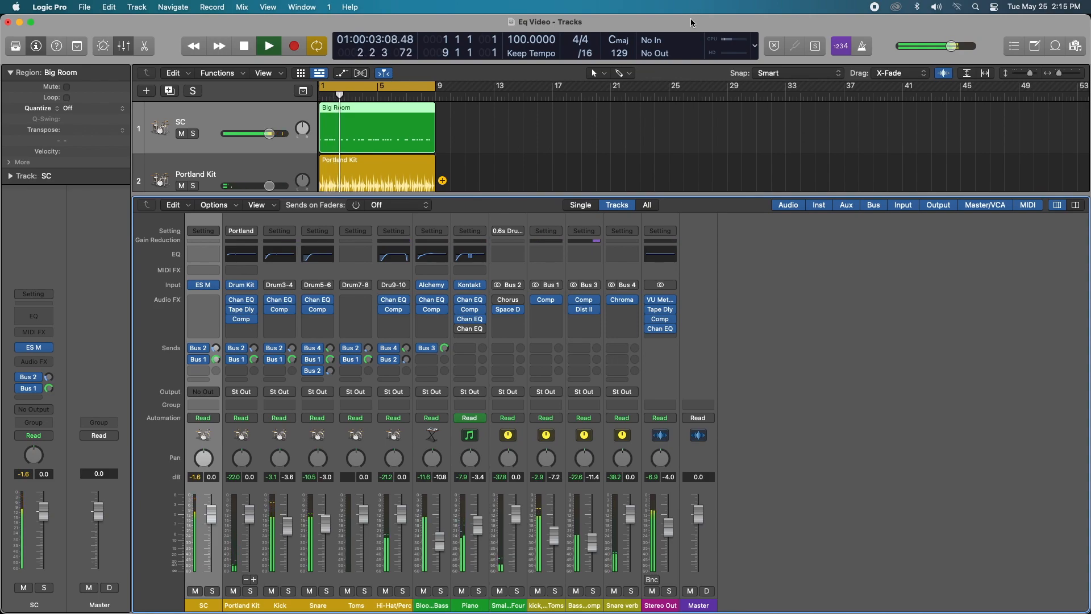
pyautogui.press('space')
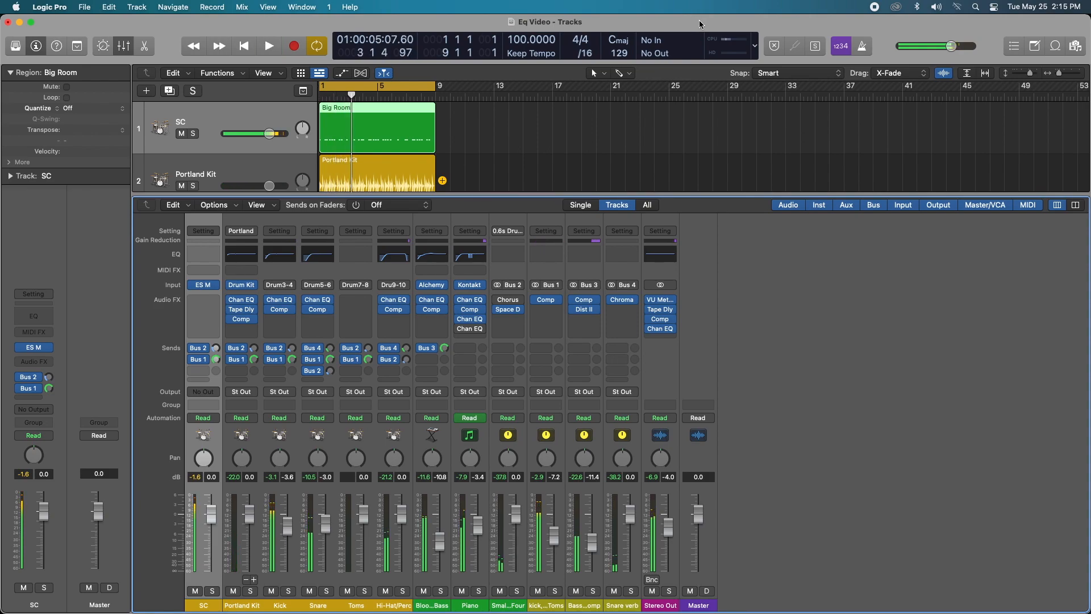